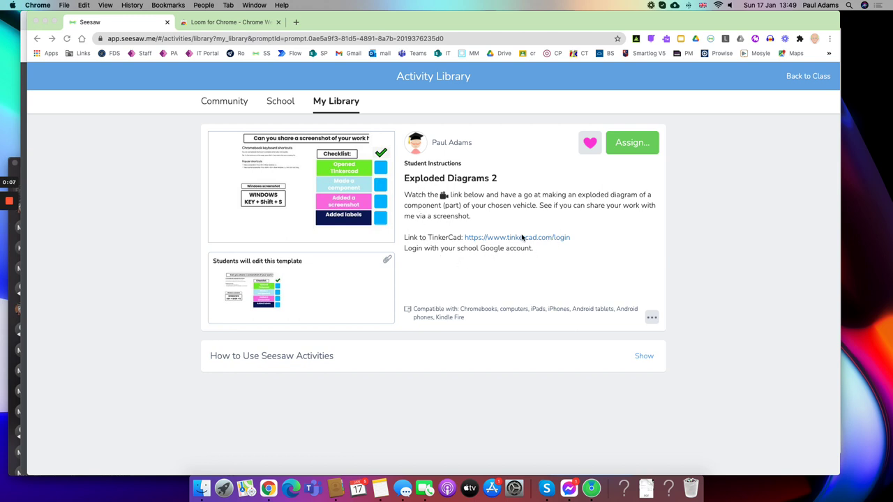
- Follow the Seesaw activity's TinkerCad link to reach the Tinkercad dashboard in a new tab
click(518, 246)
click(518, 240)
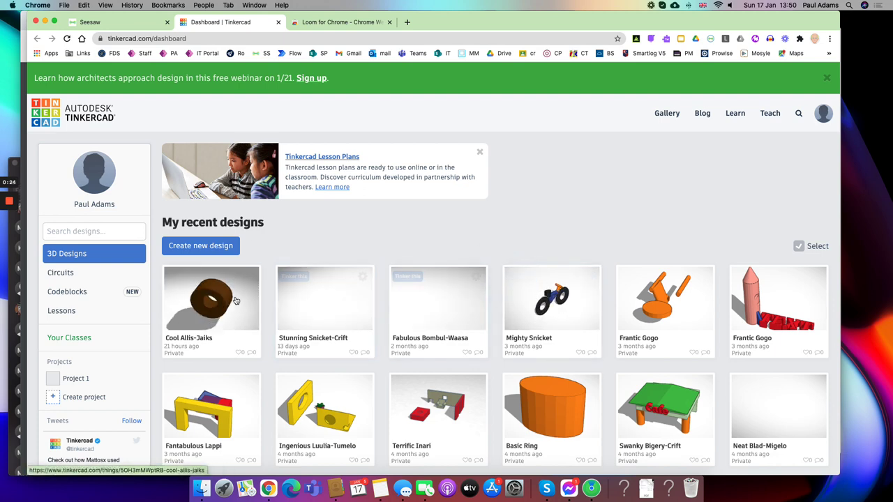
- Start a new design, Smashing Stantia, and orbit the workplane to look down from above
click(199, 252)
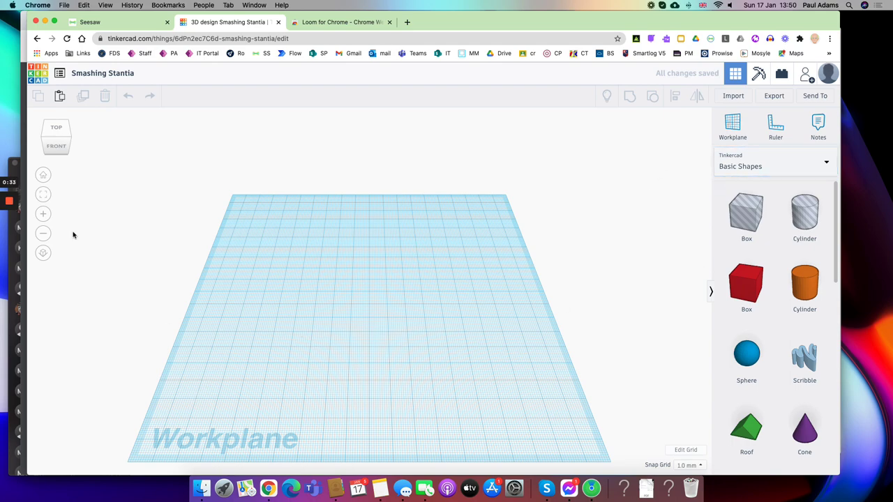
click(56, 145)
drag(48, 139, 110, 142)
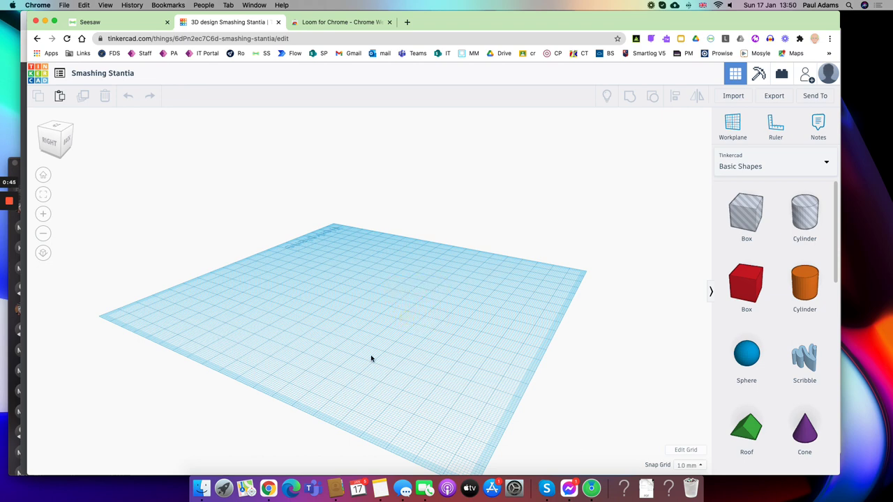
right_drag(573, 371, 773, 369)
right_drag(177, 330, 279, 348)
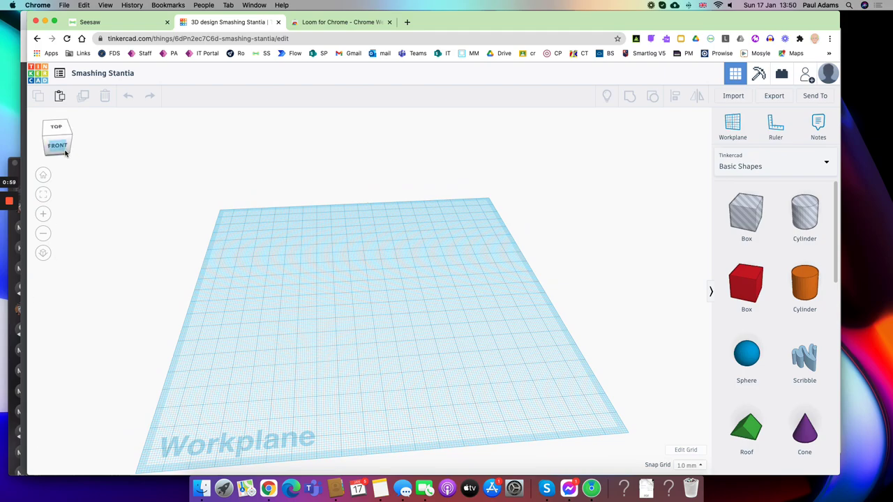
- Zoom the workplane in and out to frame it, and pick up a solid Cylinder
scroll(363, 280, down, 2)
scroll(363, 280, up, 6)
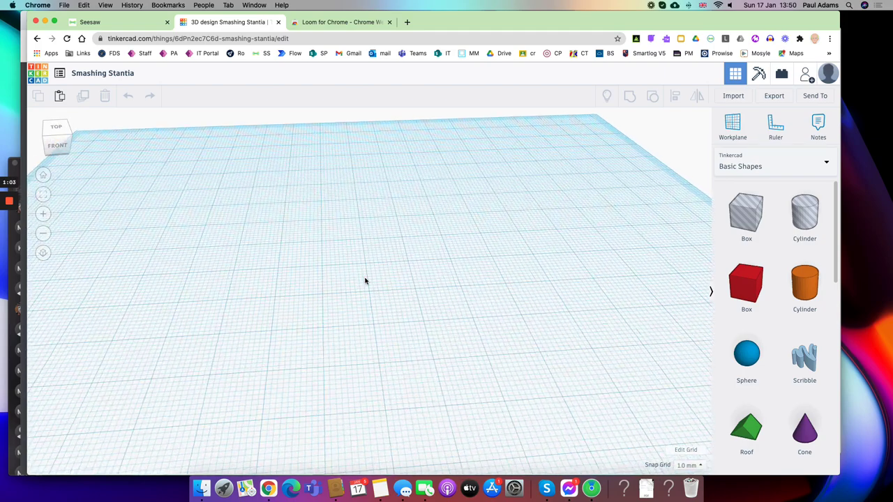
scroll(365, 281, up, 4)
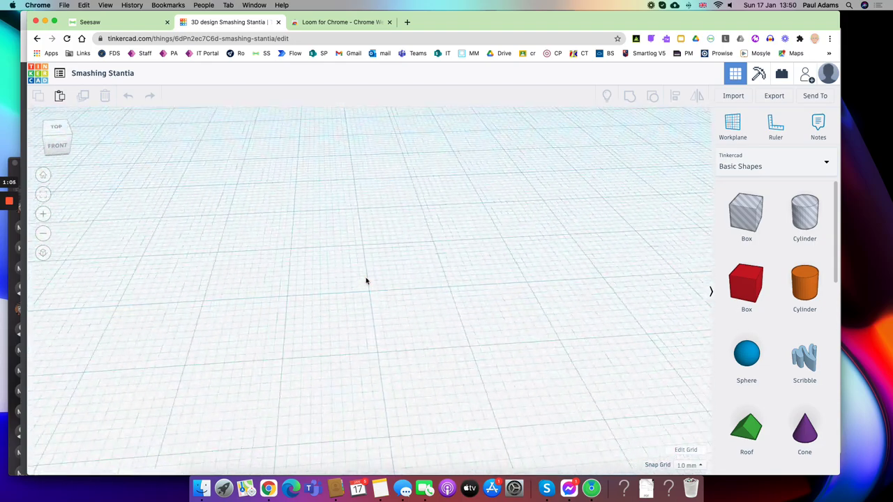
scroll(365, 281, down, 8)
scroll(365, 280, up, 2)
scroll(366, 281, up, 4)
scroll(365, 281, down, 4)
click(43, 215)
click(43, 215)
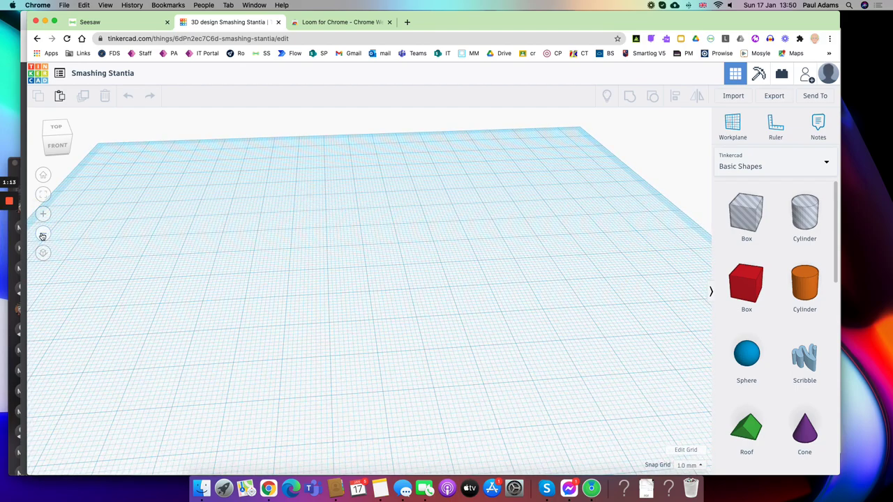
click(42, 236)
click(42, 237)
click(42, 218)
click(43, 216)
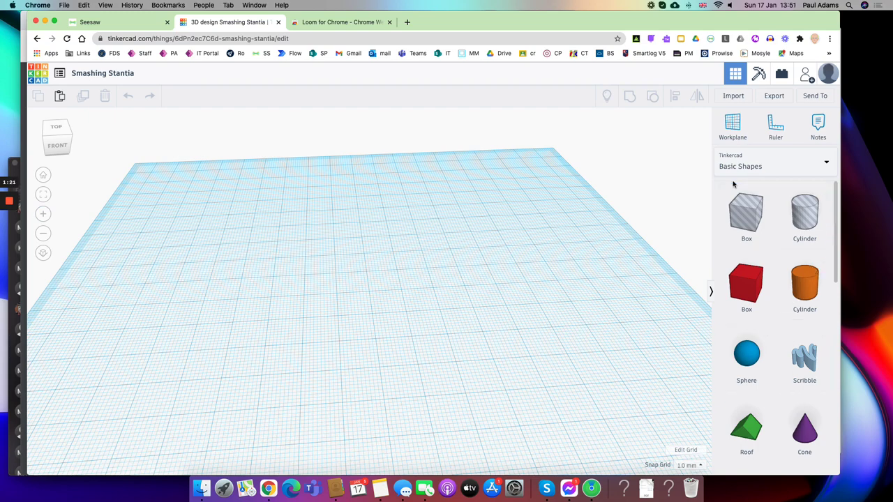
click(811, 292)
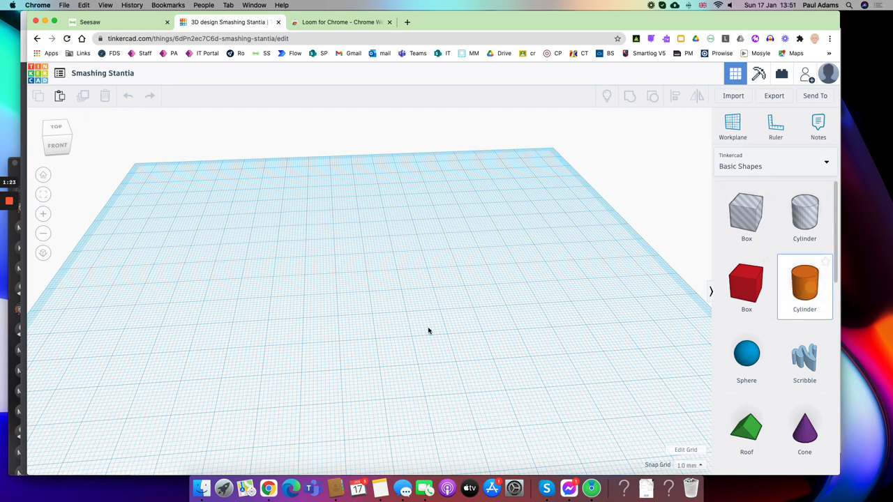
- Drop an orange cylinder, widen it to about 40 by 44, and set its height to 14
click(349, 257)
click(348, 256)
drag(382, 272, 473, 328)
right_drag(591, 313, 623, 279)
click(382, 240)
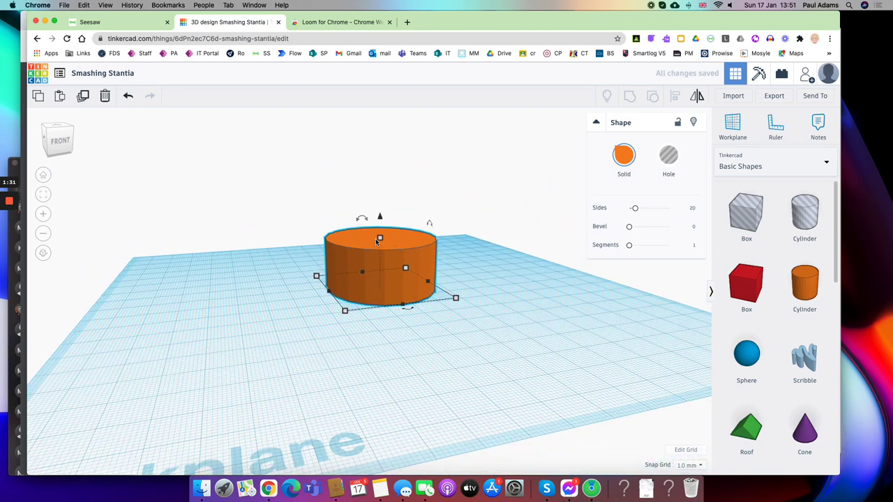
drag(380, 238, 379, 253)
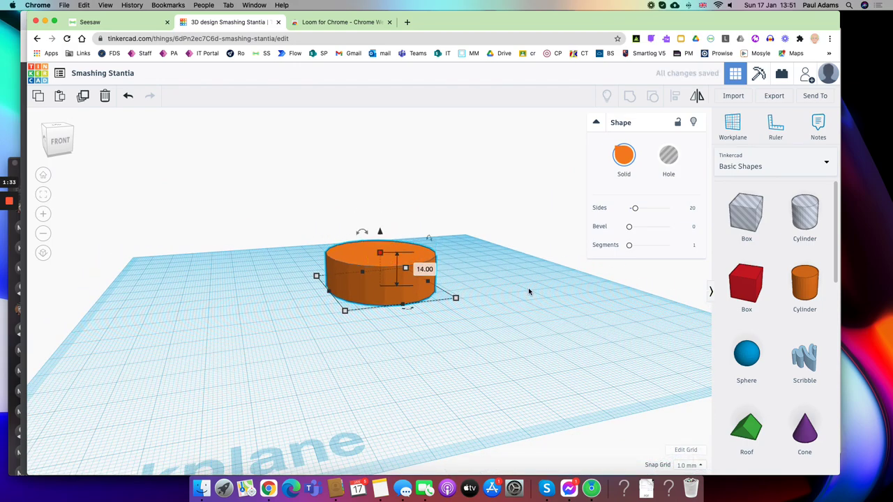
- Lift the cylinder 18 above the workplane and tip it upright onto its edge
right_drag(527, 295, 548, 315)
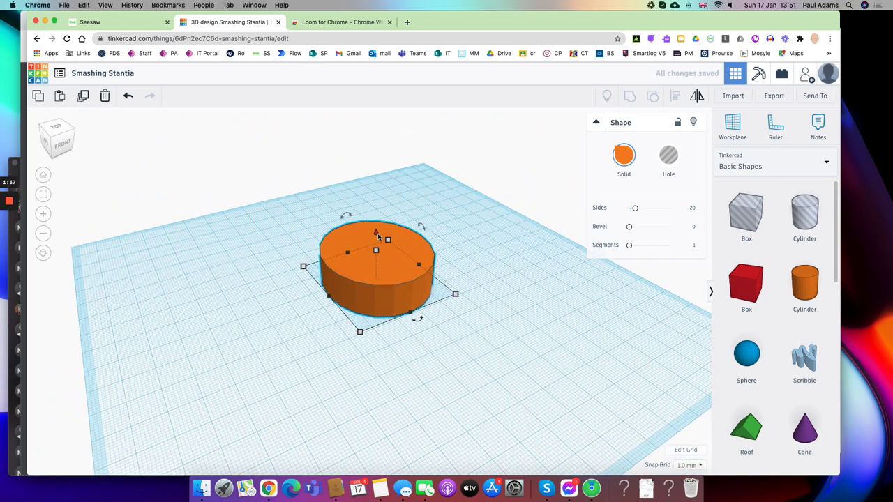
drag(376, 236, 377, 188)
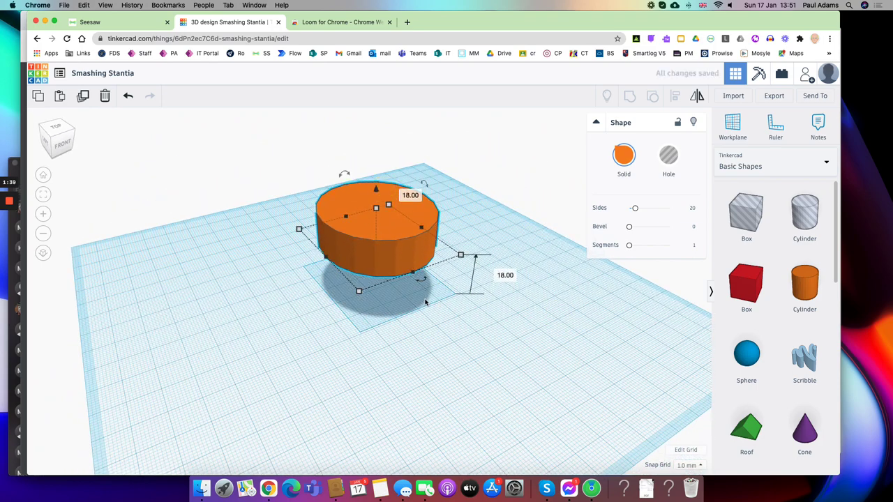
click(492, 326)
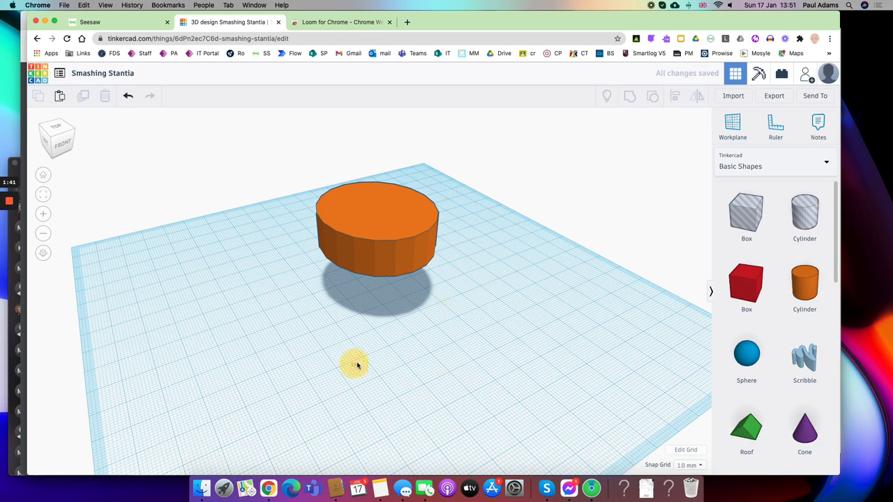
click(380, 254)
drag(423, 184, 334, 158)
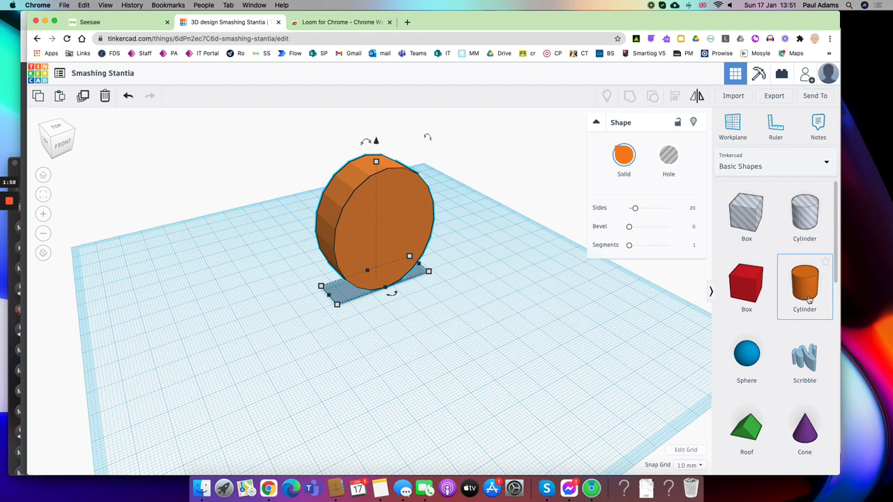
right_drag(469, 307, 119, 286)
right_drag(442, 355, 570, 371)
- Slide the upright cylinder toward the left of the workplane and reselect it
drag(381, 239, 334, 240)
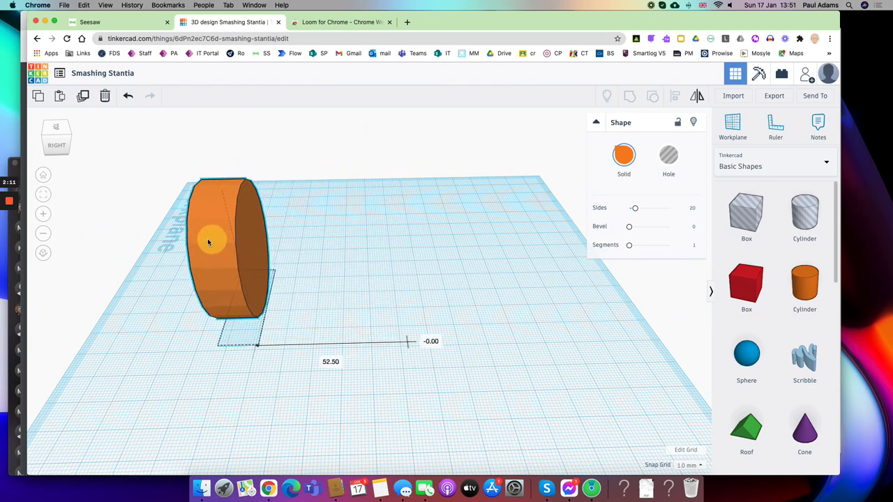
drag(361, 318, 382, 327)
right_drag(383, 327, 237, 321)
right_drag(527, 339, 310, 397)
click(510, 256)
- Colour the upright cylinder black, then drag a hole cylinder onto the workplane
click(621, 160)
click(797, 258)
click(626, 325)
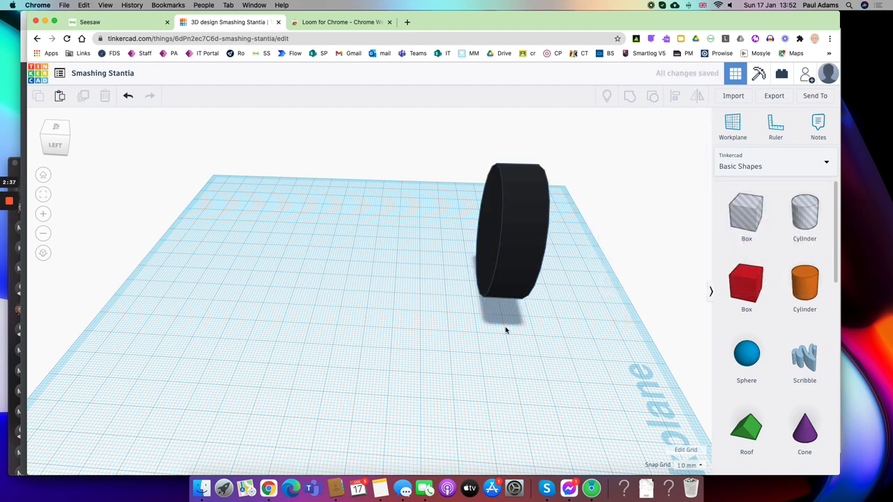
right_drag(318, 291, 628, 296)
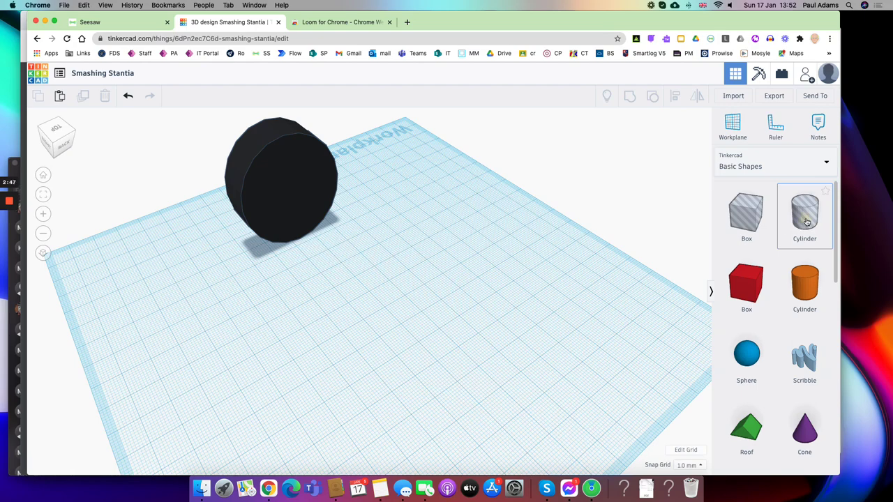
drag(806, 221, 353, 294)
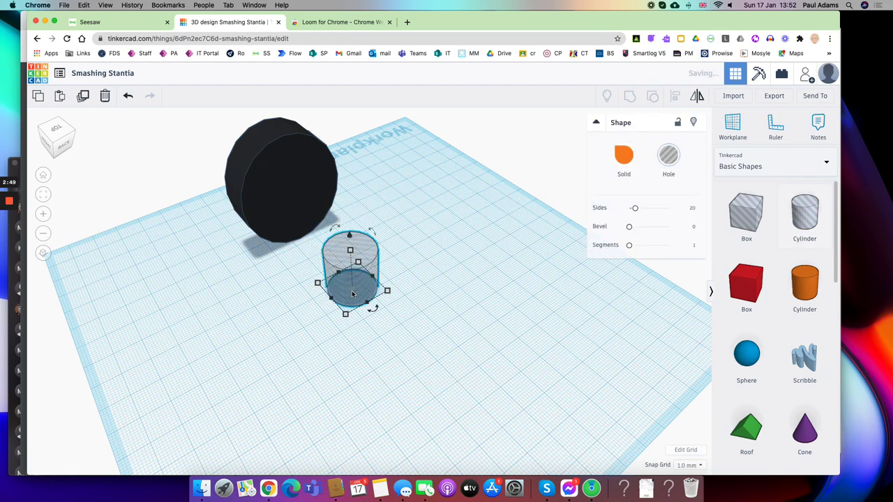
- Move the hole cylinder toward the tyre and lift it 6 above the workplane
drag(342, 301, 340, 288)
drag(349, 223, 347, 207)
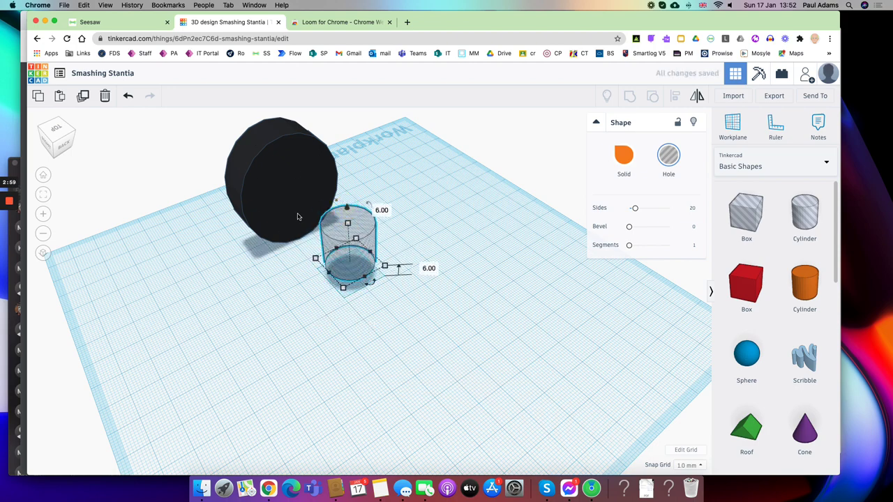
click(441, 230)
right_drag(361, 269, 165, 213)
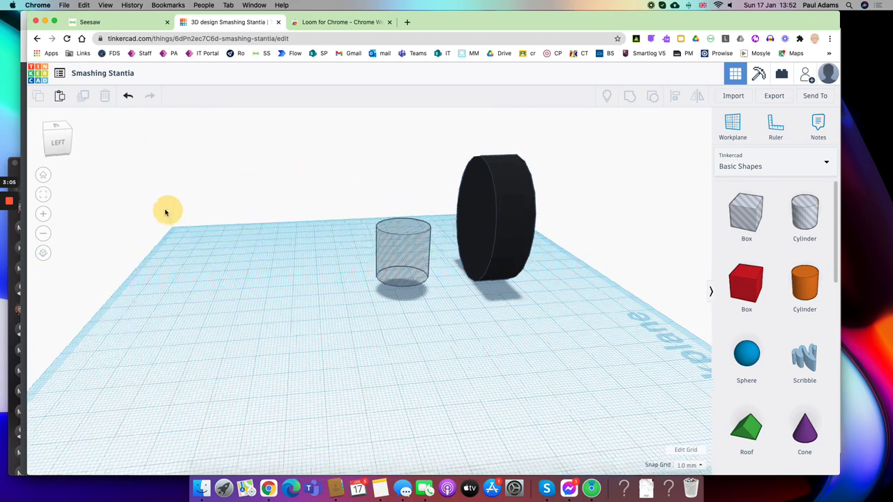
- Tilt the hole cylinder upright to match the tyre and raise it slightly inside it
click(389, 266)
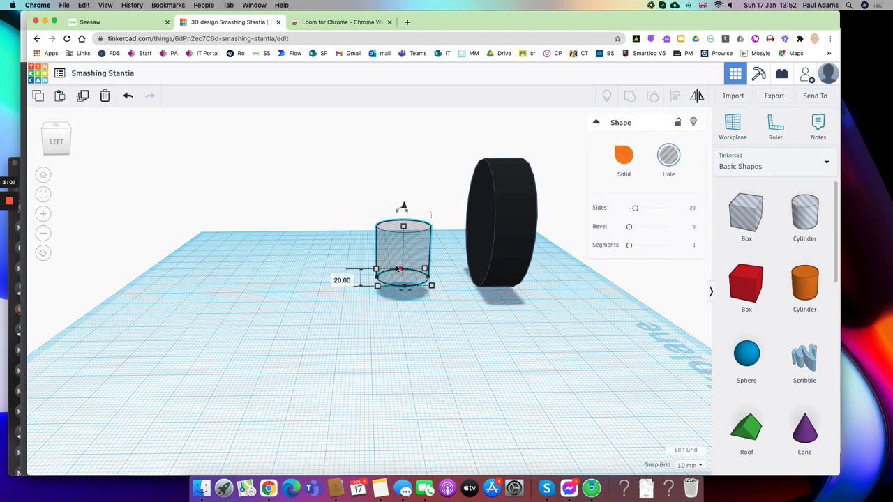
mouse_move(399, 214)
drag(399, 213, 360, 248)
right_drag(285, 311, 496, 372)
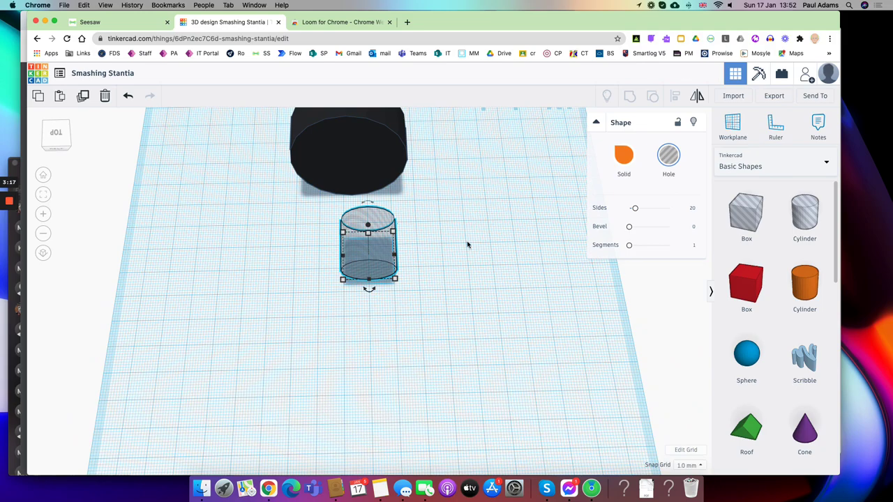
mouse_move(468, 245)
right_down()
mouse_move(468, 291)
mouse_move(467, 260)
right_up()
scroll(376, 274, up, 2)
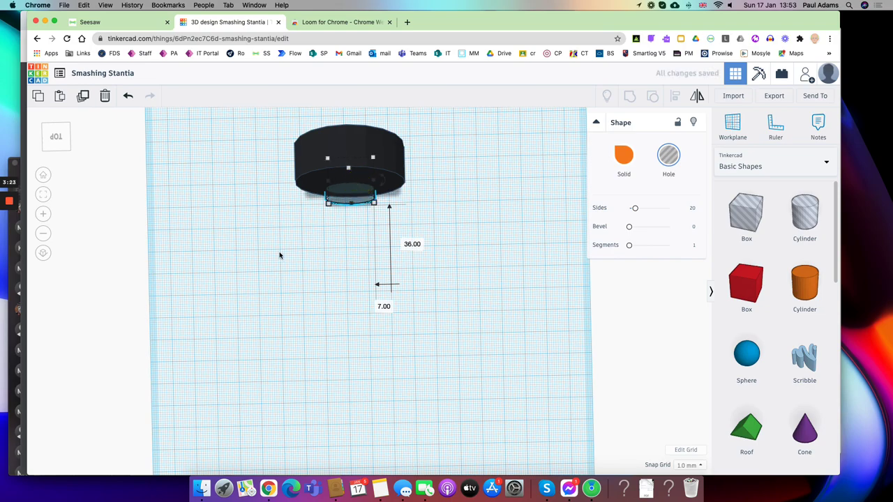
right_drag(279, 254, 291, 270)
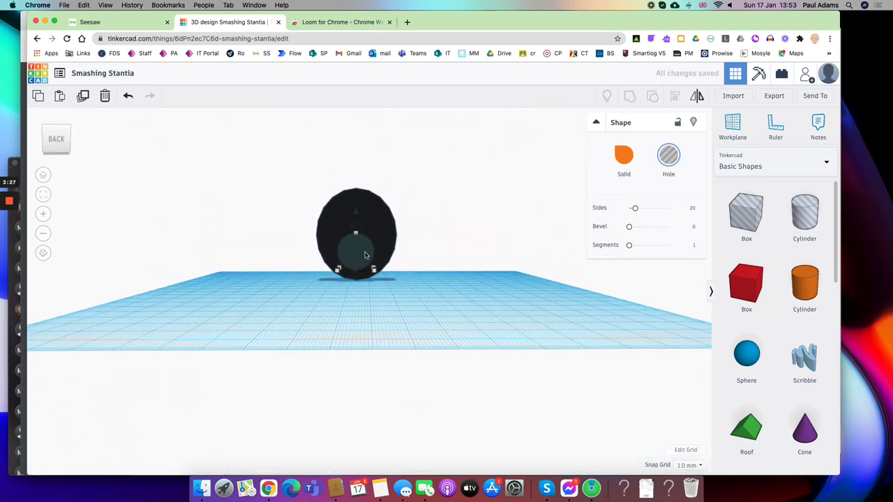
drag(364, 257, 364, 247)
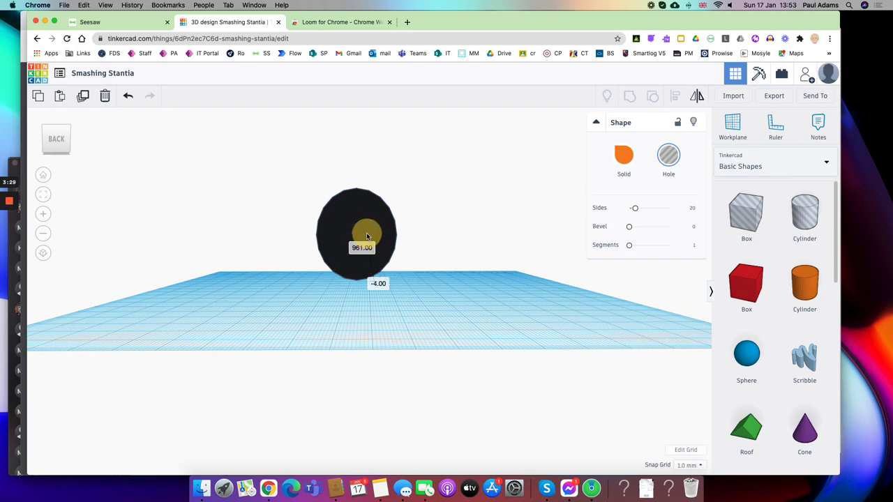
right_drag(277, 299, 431, 344)
- Undo the last change and orbit behind the tyre to reach the hole cylinder
click(431, 343)
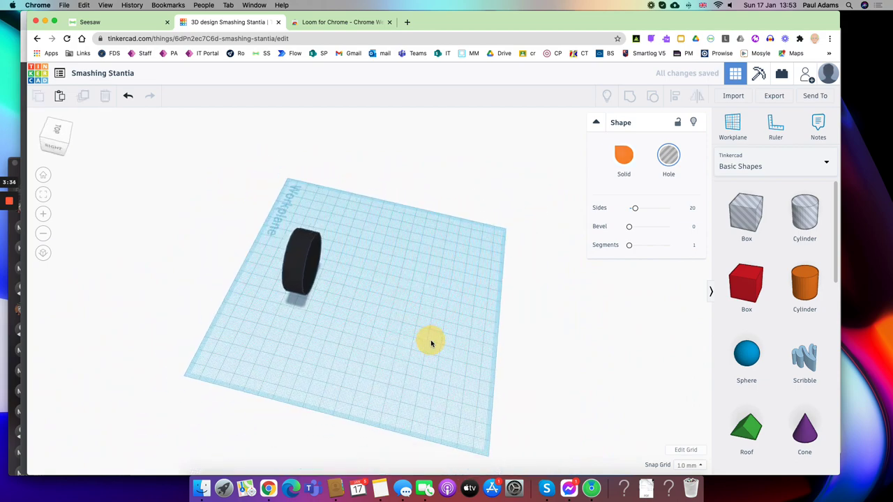
click(131, 102)
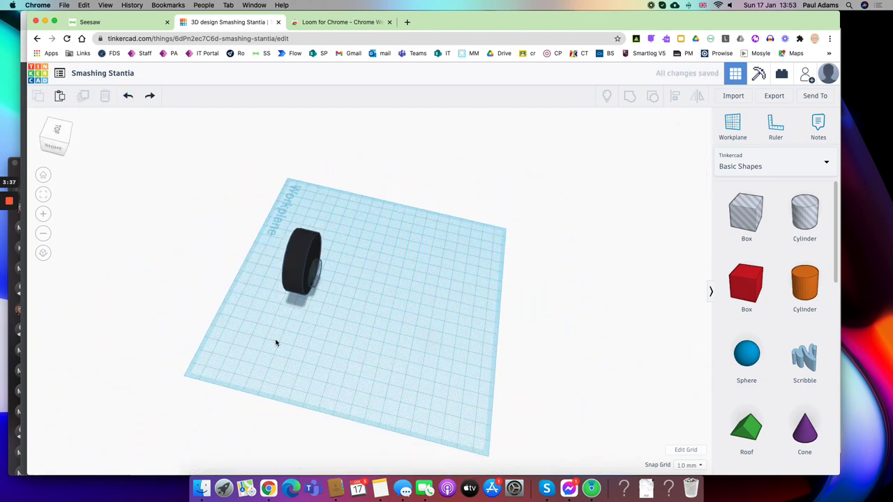
right_drag(268, 339, 286, 327)
scroll(306, 312, up, 3)
scroll(305, 311, up, 5)
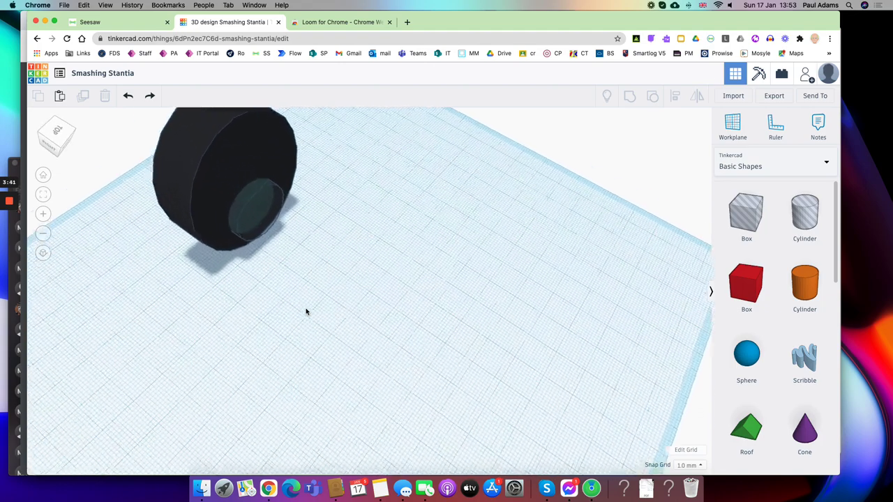
drag(366, 201, 315, 193)
right_drag(351, 217, 256, 162)
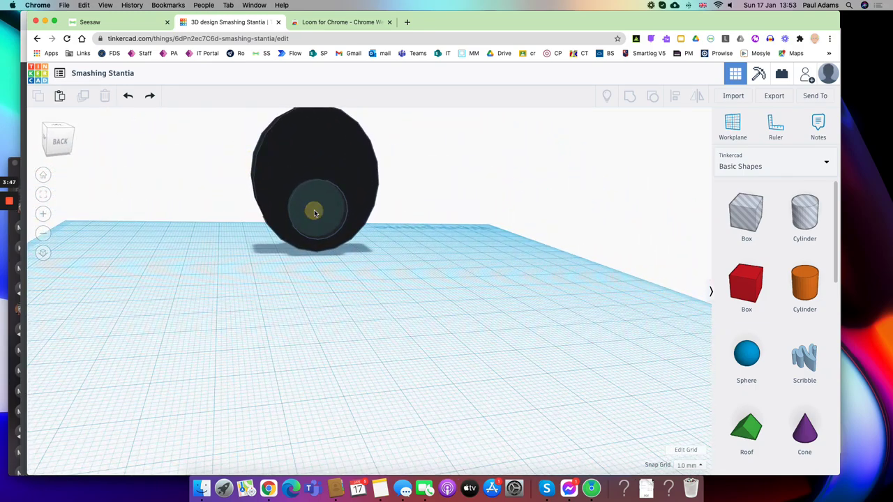
click(314, 212)
scroll(318, 217, up, 3)
scroll(318, 217, down, 3)
scroll(318, 217, down, 2)
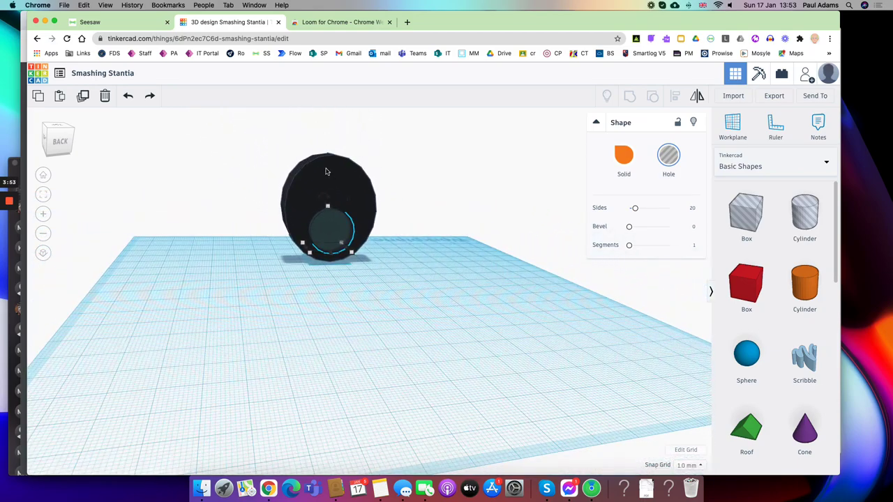
- Colour the outer cylinder light green and lift the hole to 16 above the workplane
click(326, 172)
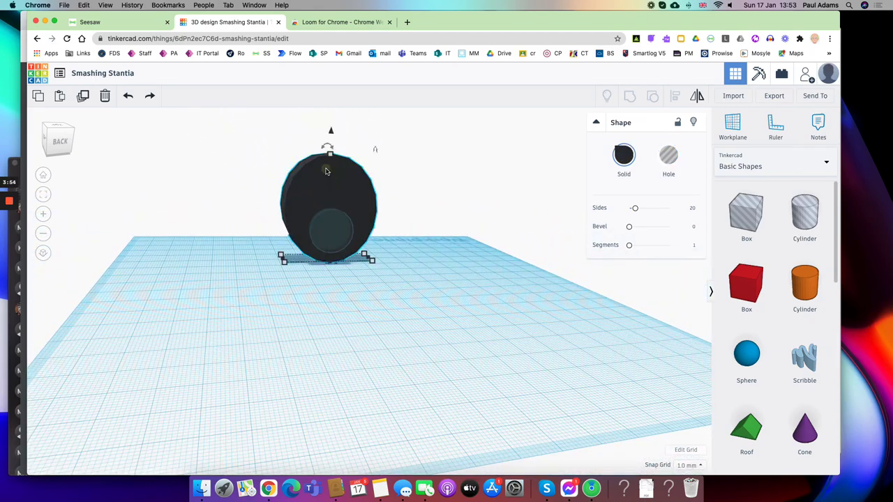
click(621, 159)
click(663, 224)
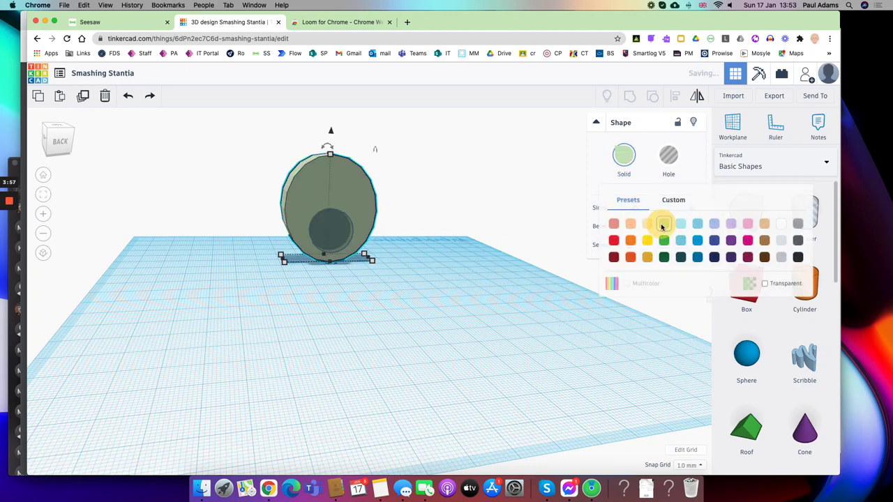
click(446, 275)
click(329, 236)
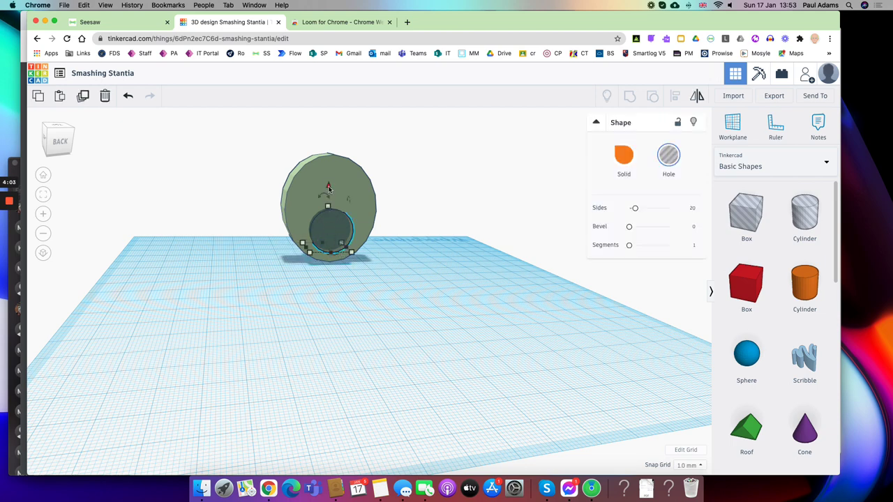
drag(329, 187, 329, 169)
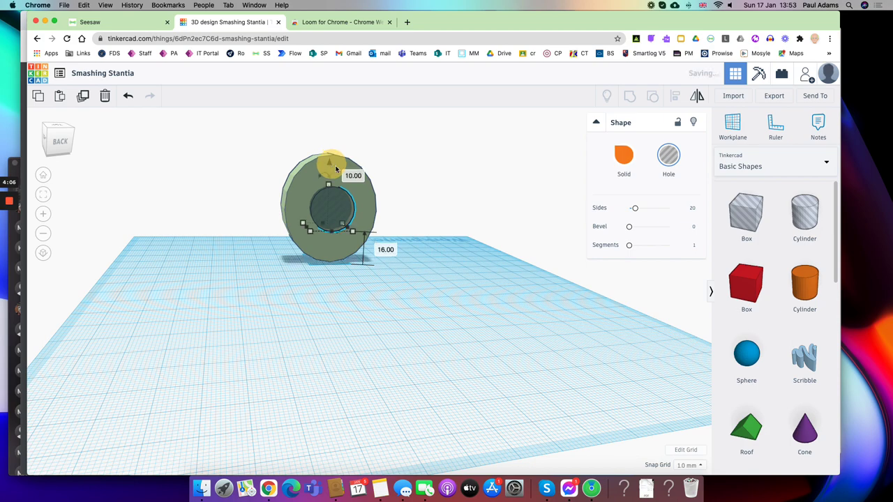
- From a top view, select the green disc and hole together and group them into a ring
click(246, 274)
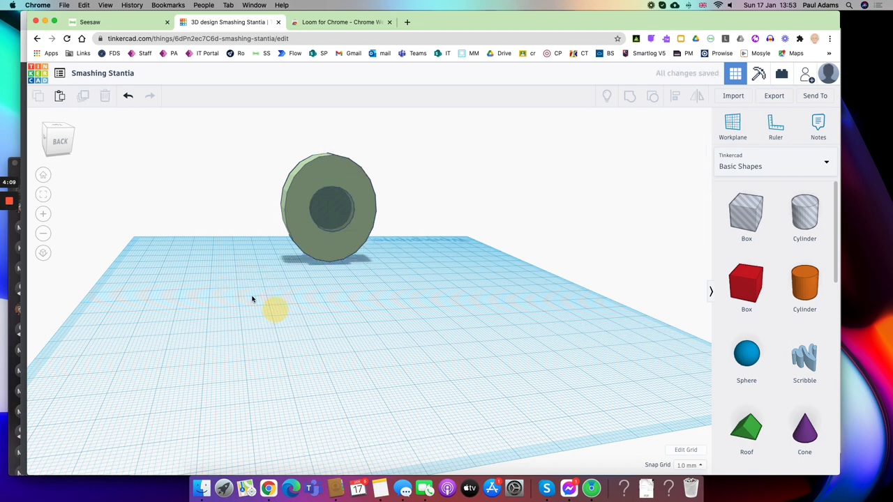
right_drag(252, 298, 224, 305)
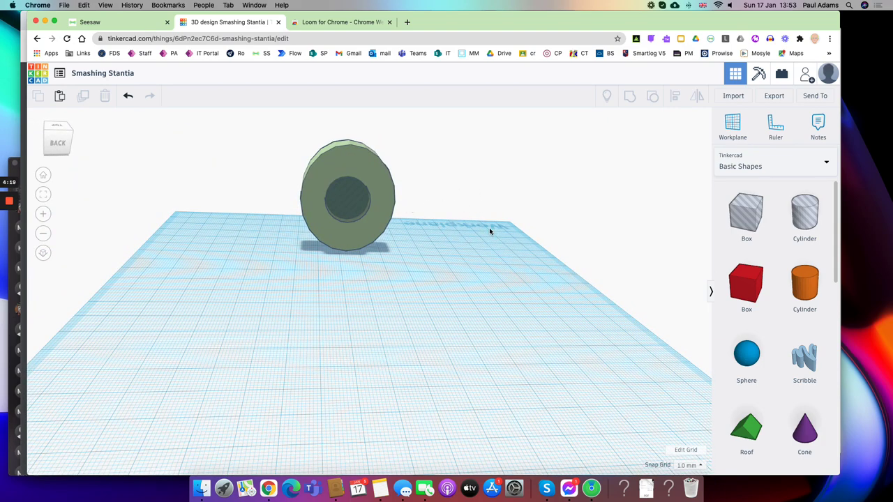
mouse_move(490, 231)
right_down()
mouse_move(468, 283)
mouse_move(458, 254)
right_up()
drag(317, 202, 264, 127)
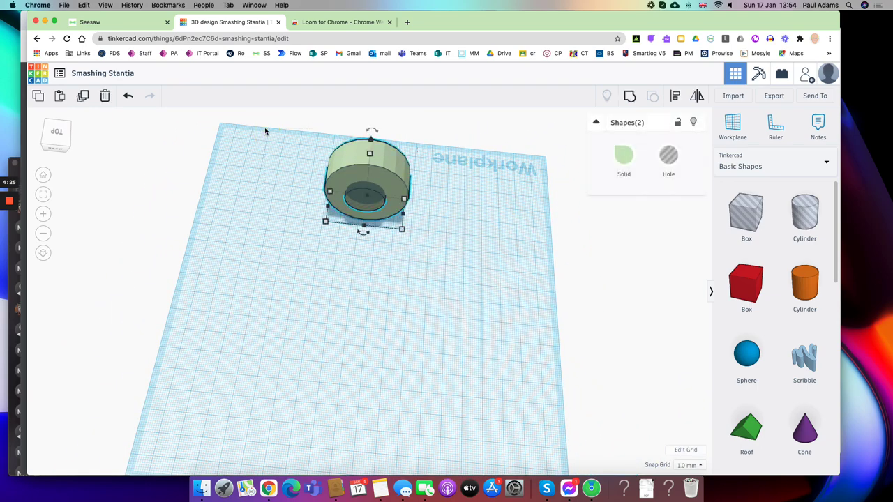
click(630, 97)
click(456, 250)
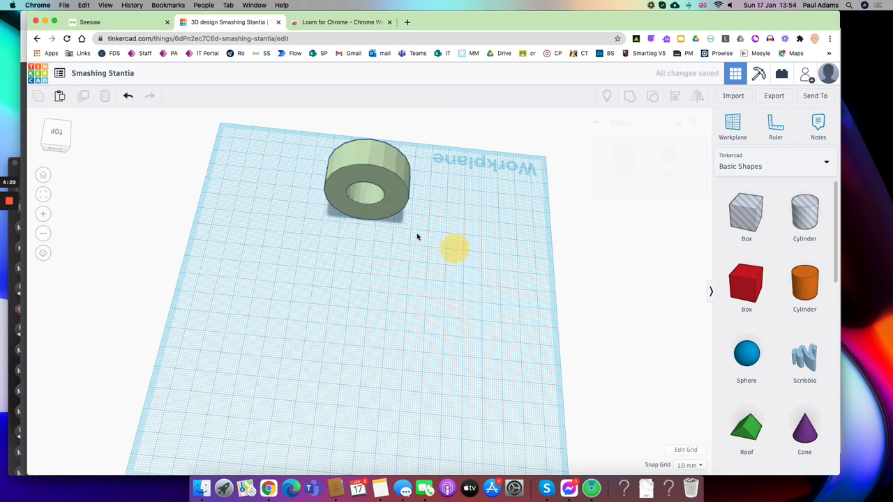
click(347, 241)
right_drag(295, 264, 376, 255)
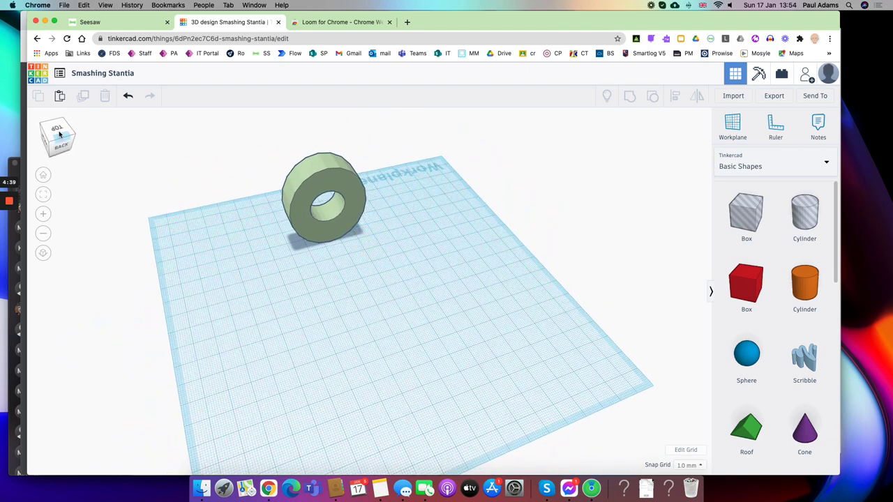
- Undo the grouping and colour change, then redo both to restore the green disc
click(127, 97)
click(126, 97)
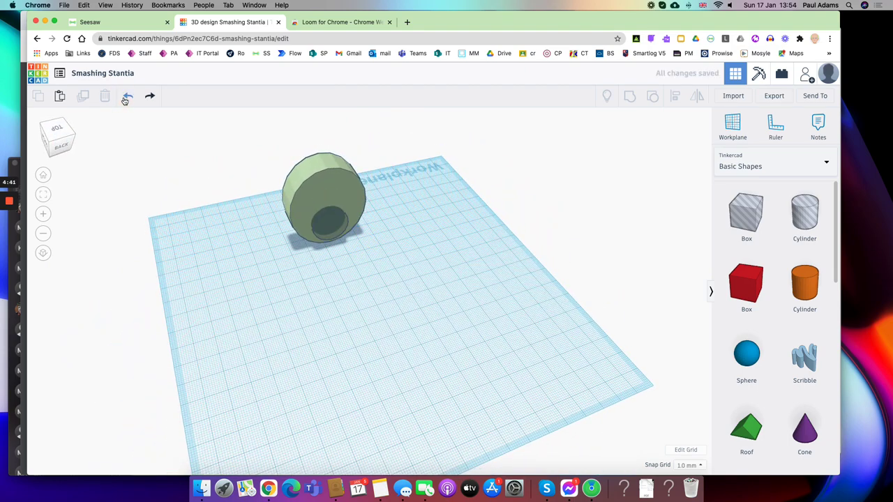
click(149, 97)
click(149, 98)
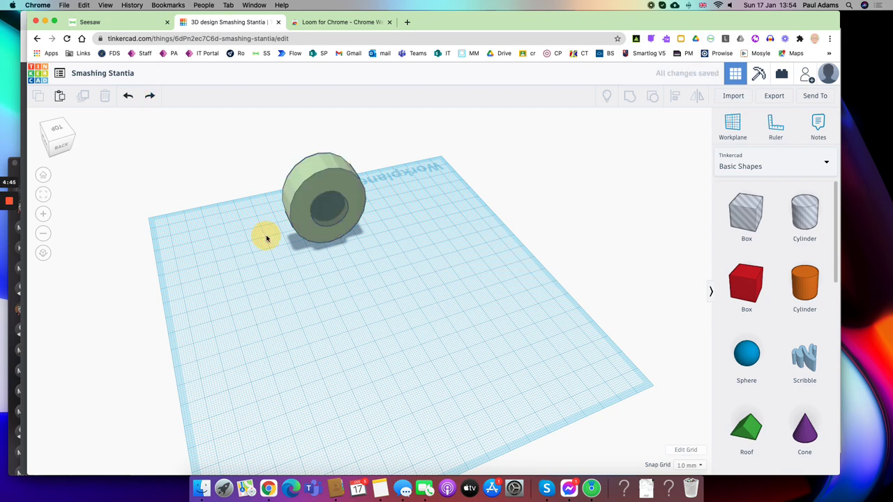
right_drag(266, 239, 225, 242)
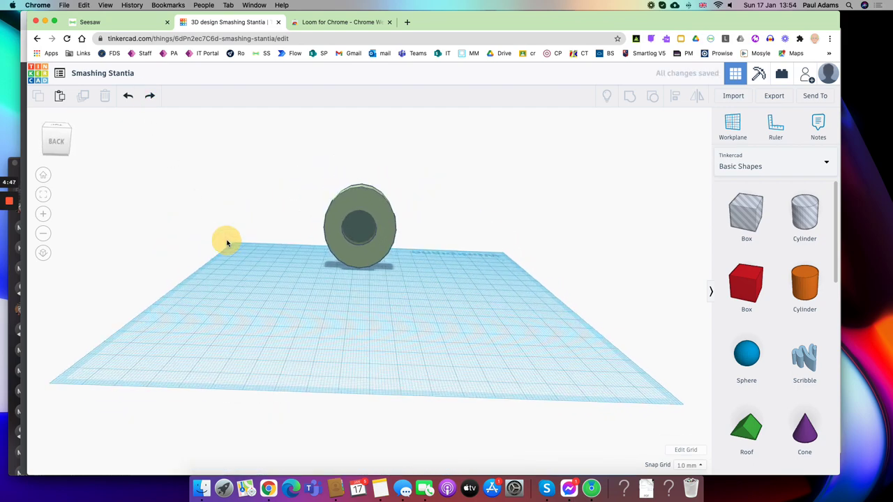
- Enlarge the hole from its corner and side handles and stretch it taller
click(353, 233)
mouse_move(377, 254)
mouse_down()
mouse_move(387, 250)
mouse_move(378, 257)
mouse_up()
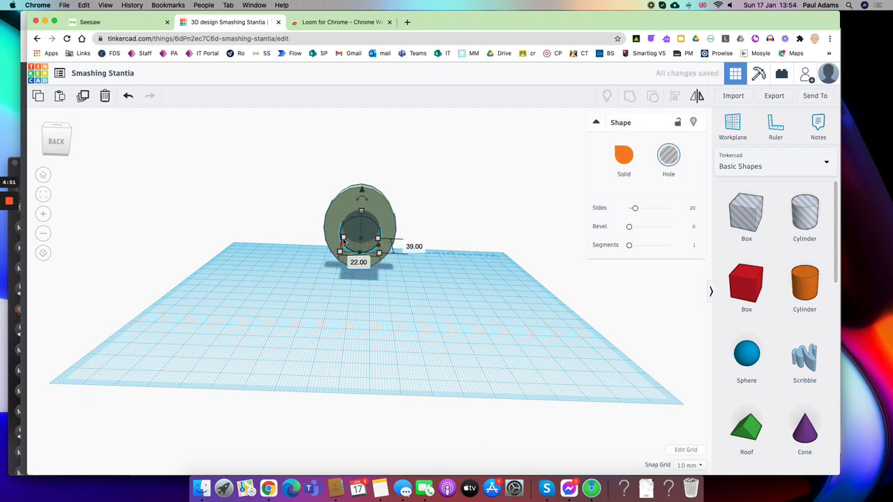
drag(360, 215, 361, 204)
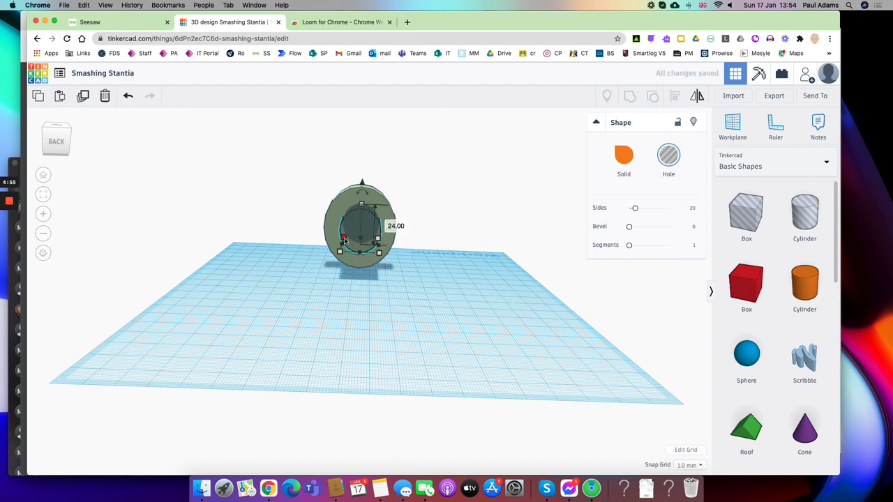
drag(343, 239, 341, 240)
scroll(300, 279, up, 5)
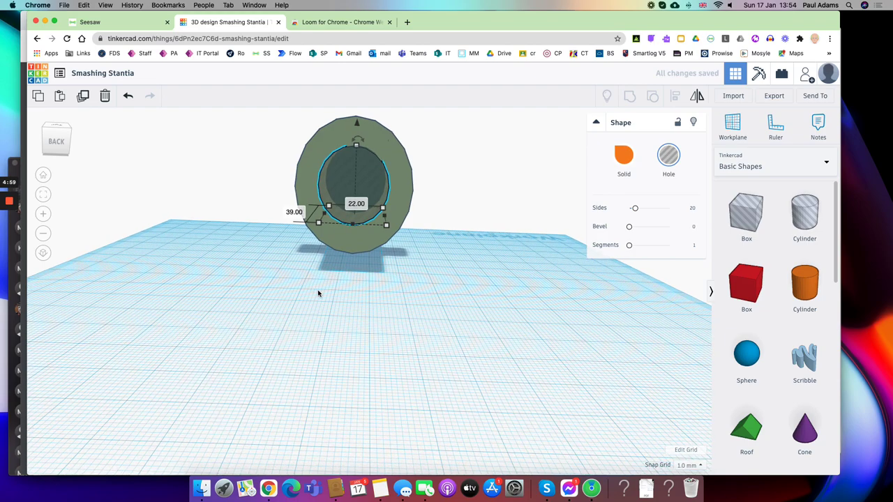
click(318, 293)
right_drag(435, 314, 432, 279)
scroll(432, 279, down, 6)
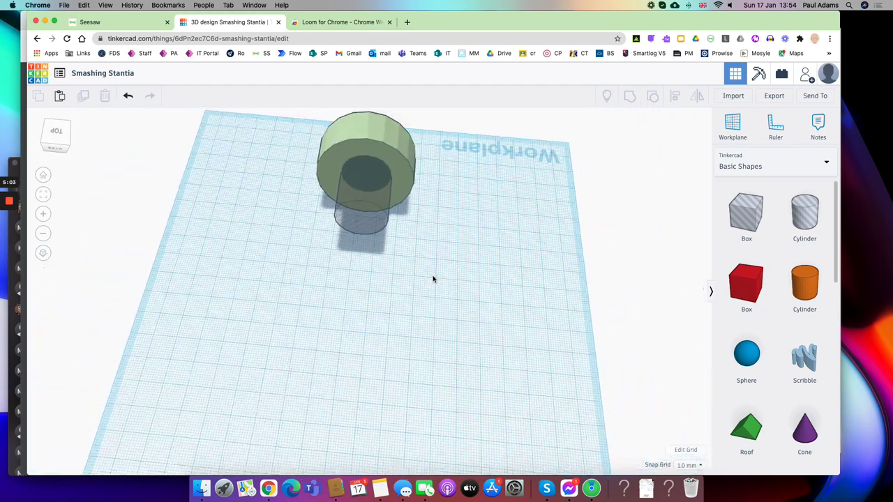
- Select the hole and green disc together and group them into a ring
click(360, 247)
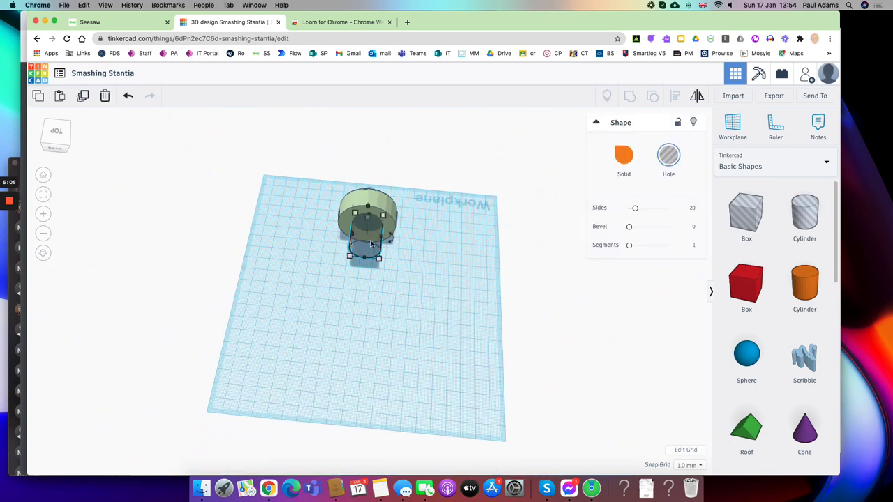
drag(441, 279, 301, 186)
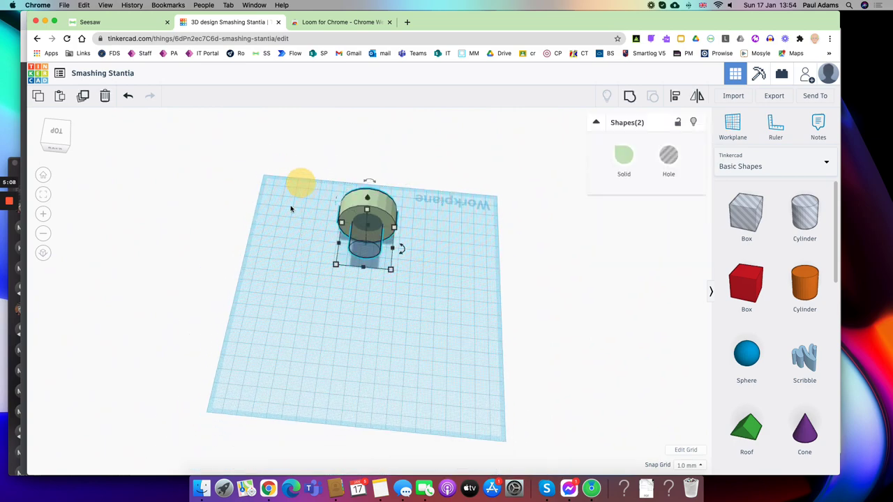
click(630, 98)
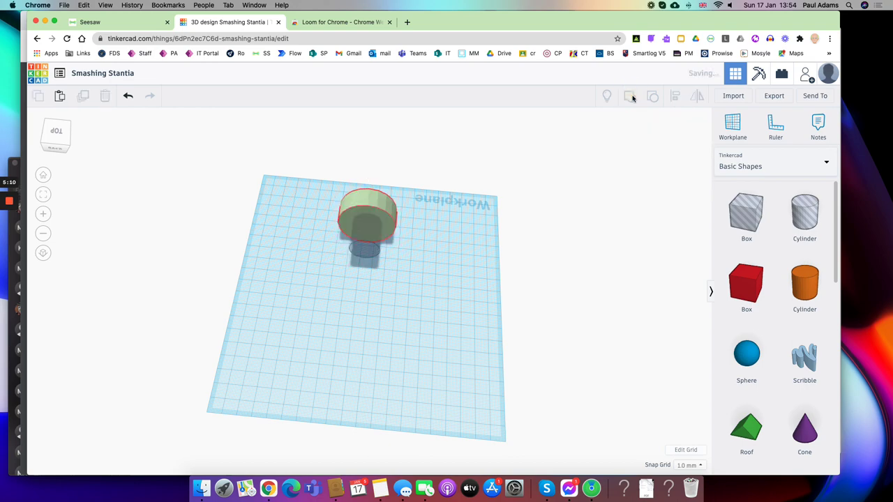
click(451, 258)
right_drag(447, 260, 376, 248)
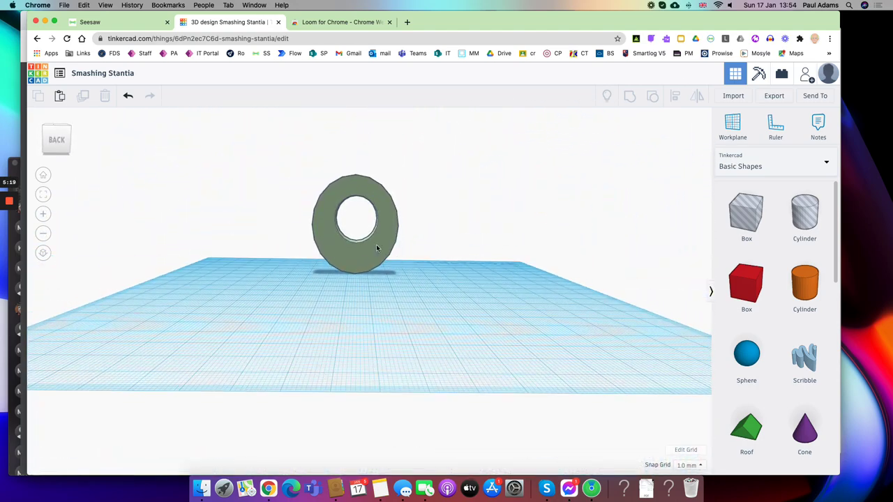
- Ungroup the ring, enlarge the inner hole, and regroup it with the cylinder
click(359, 250)
click(356, 228)
click(124, 99)
click(124, 99)
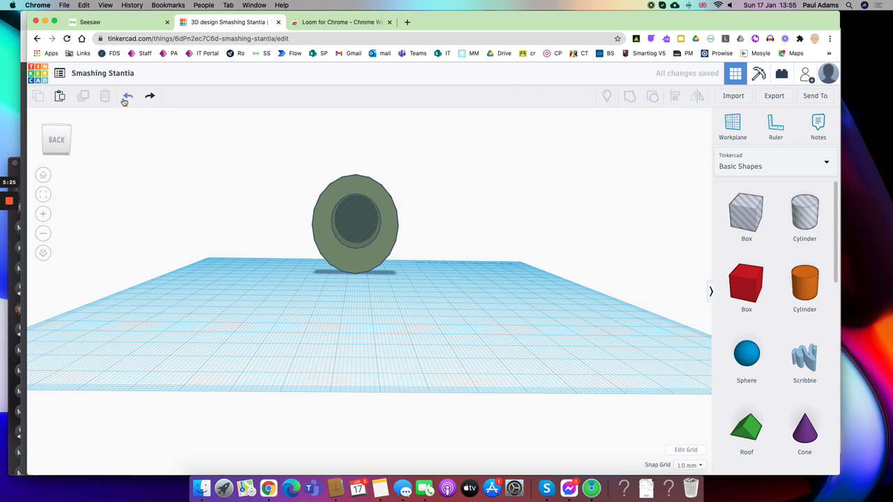
click(345, 236)
mouse_move(333, 251)
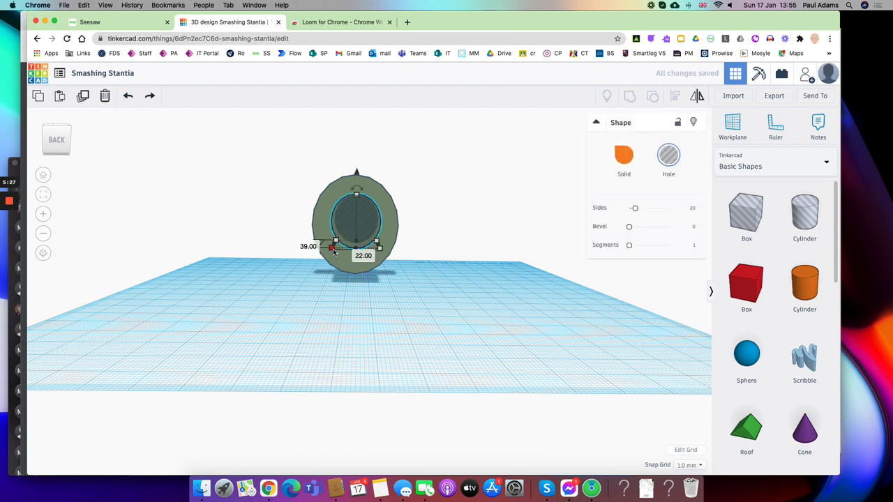
drag(357, 252, 357, 258)
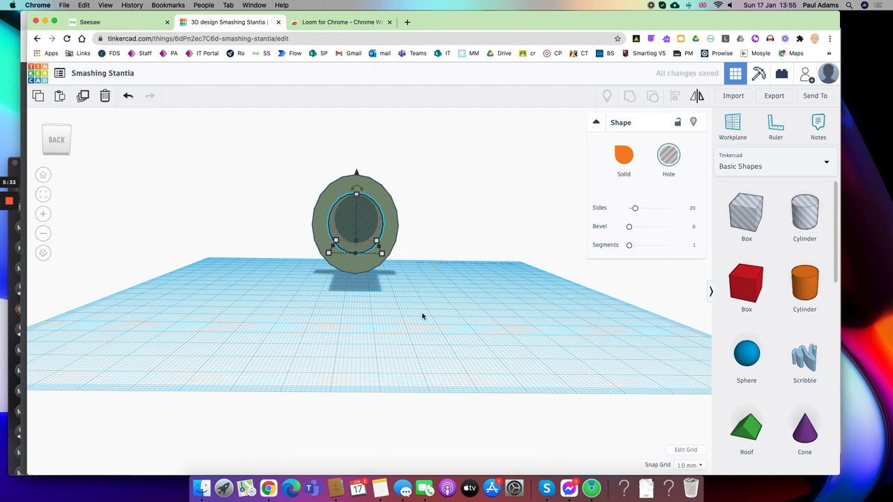
drag(465, 320, 235, 151)
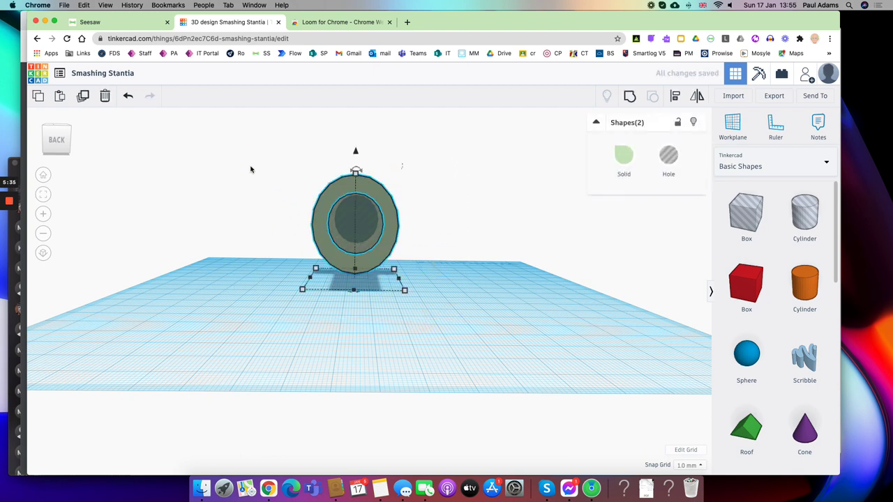
click(630, 99)
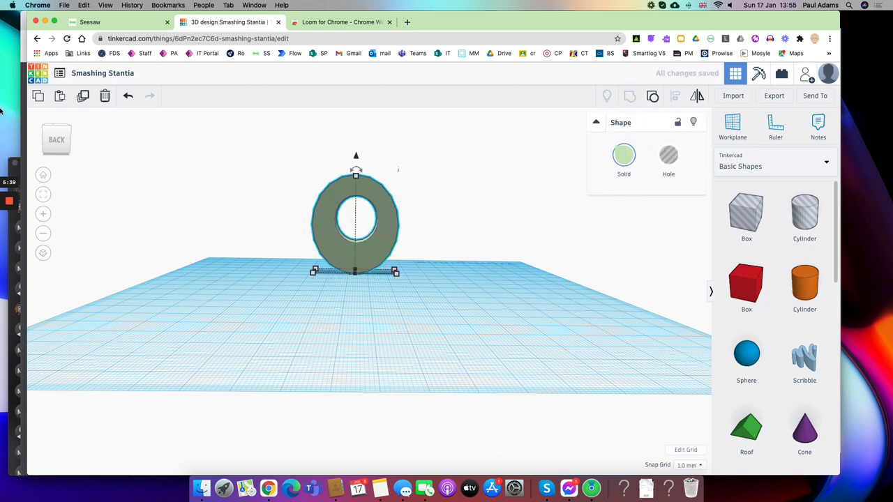
- Undo that grouping, make the hole tall enough to cut through, and regroup both shapes
click(125, 98)
click(126, 98)
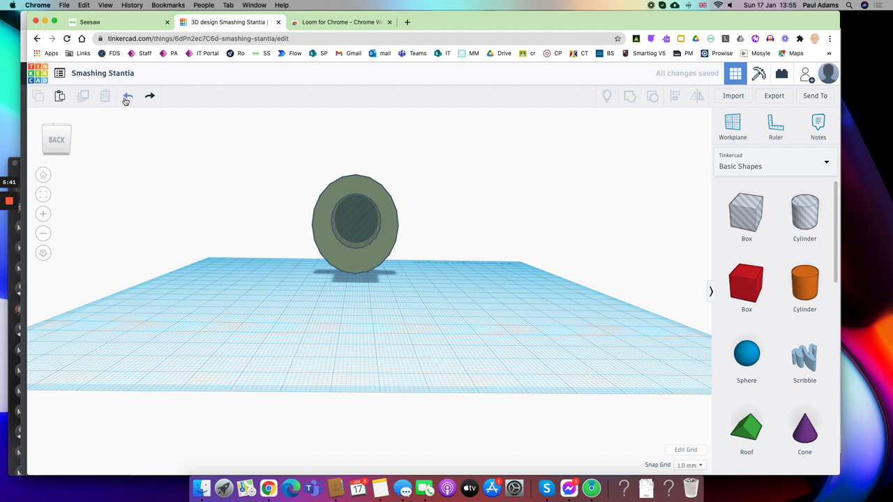
click(126, 97)
click(361, 230)
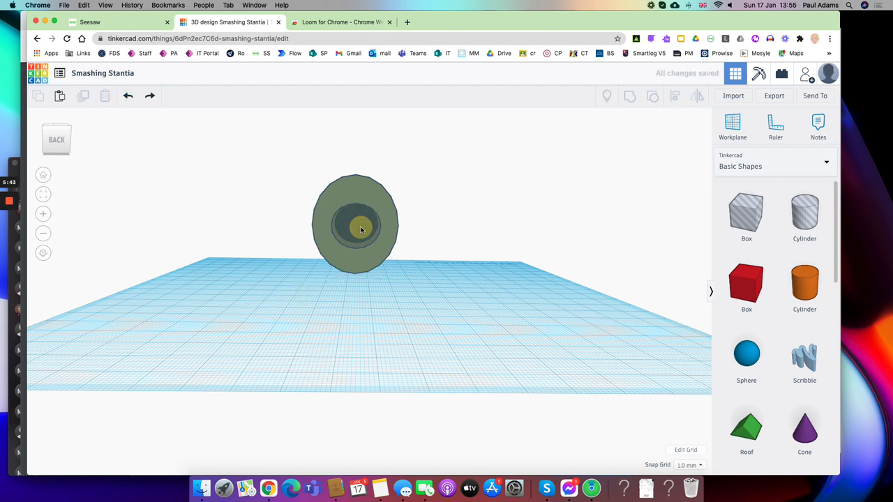
drag(360, 207, 450, 262)
right_drag(472, 265, 509, 300)
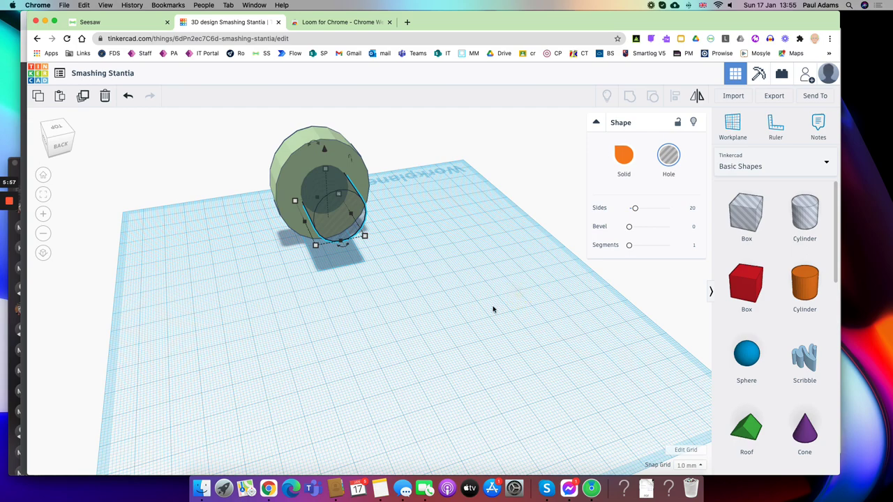
click(233, 214)
drag(198, 155, 477, 263)
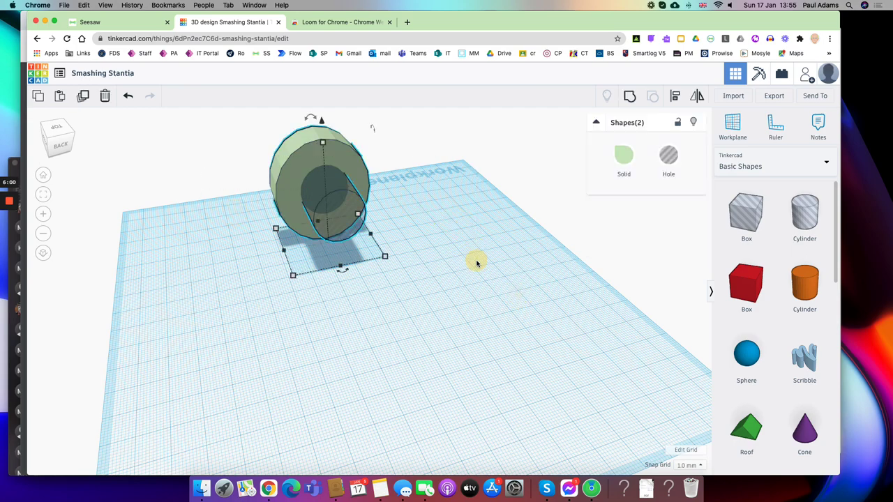
click(627, 97)
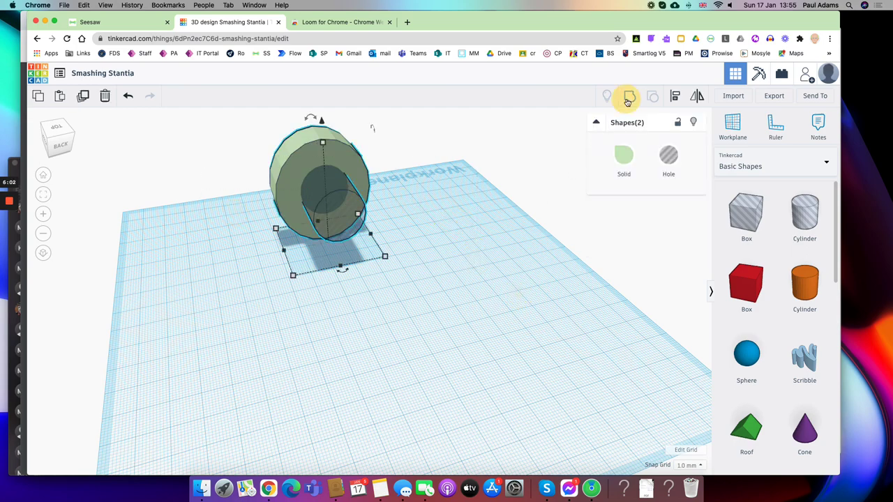
click(437, 235)
mouse_move(360, 302)
mouse_down()
mouse_move(412, 255)
mouse_move(348, 305)
mouse_up()
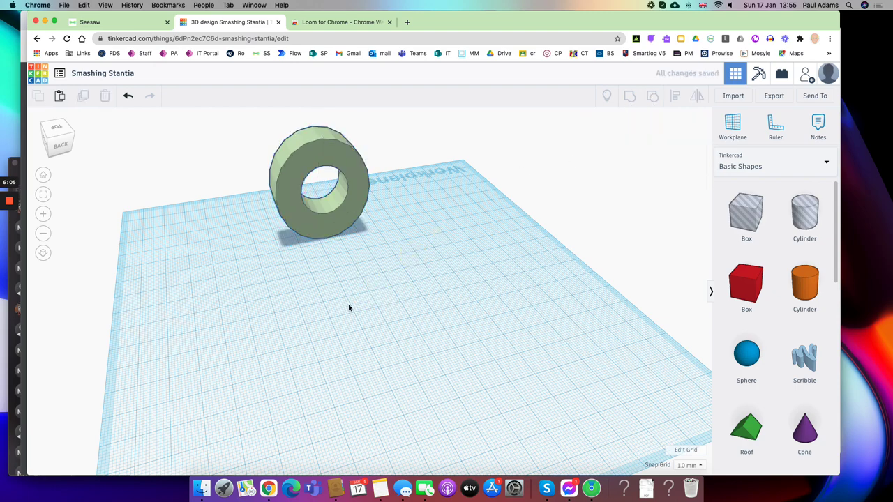
- Select the green ring and change its Solid colour to black
right_drag(379, 300, 447, 291)
click(244, 213)
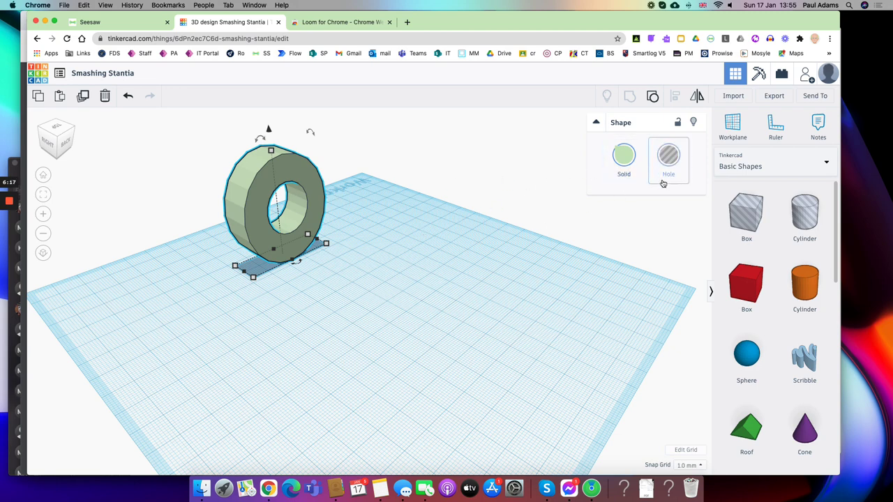
click(626, 164)
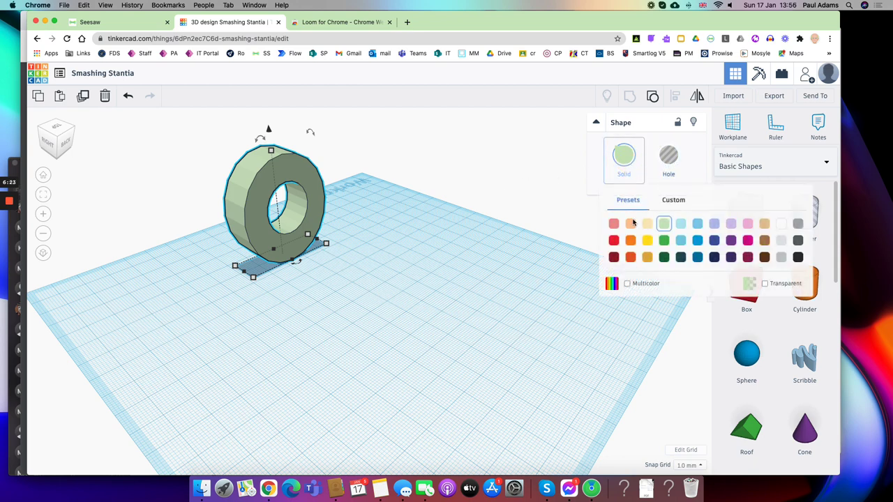
click(797, 257)
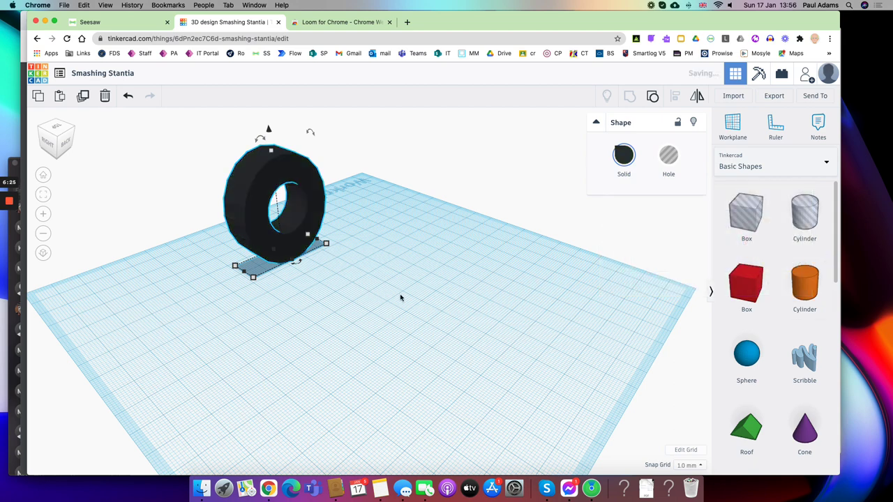
click(372, 286)
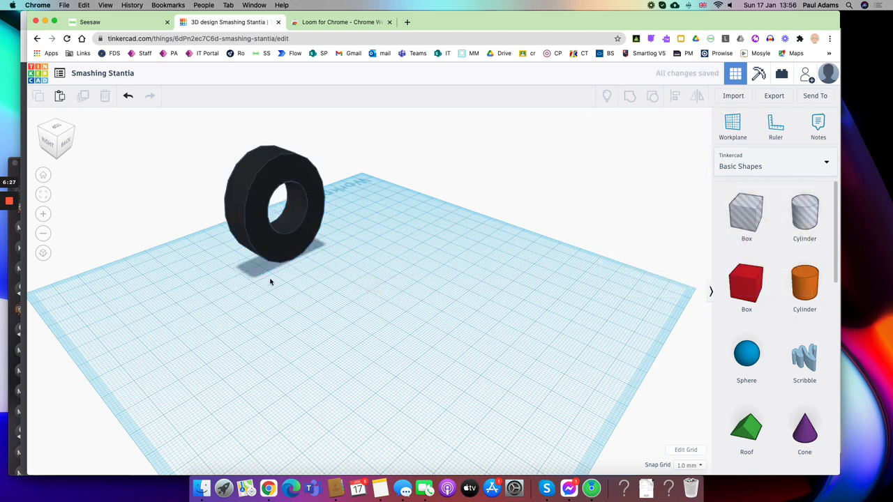
- Add a cylinder beside the tyre and rotate it 90° onto its side
drag(804, 283, 347, 280)
click(450, 291)
click(358, 268)
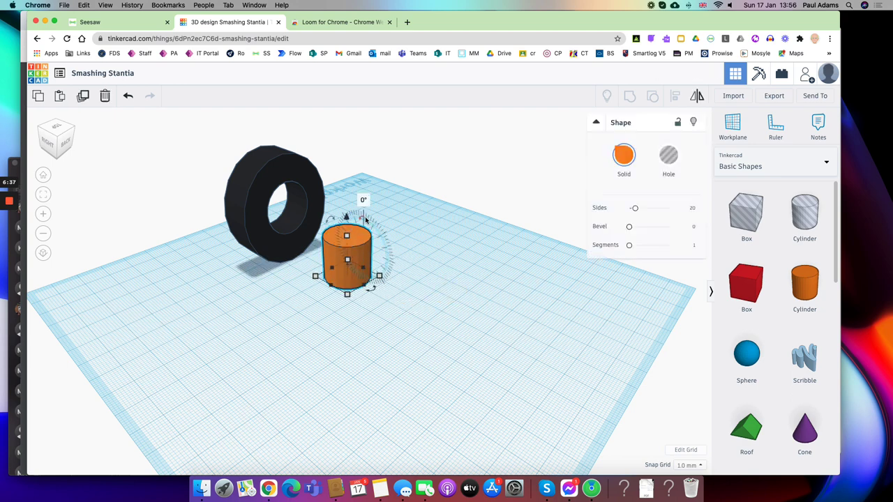
drag(364, 201, 442, 302)
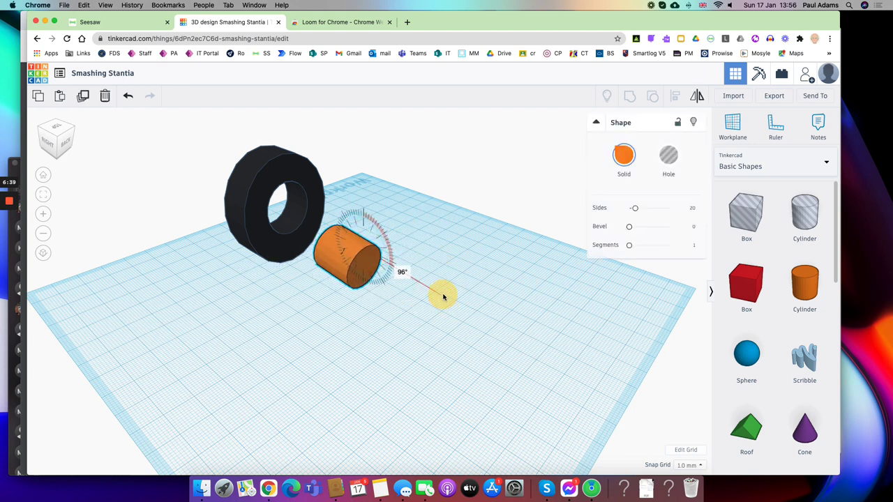
drag(443, 297, 443, 292)
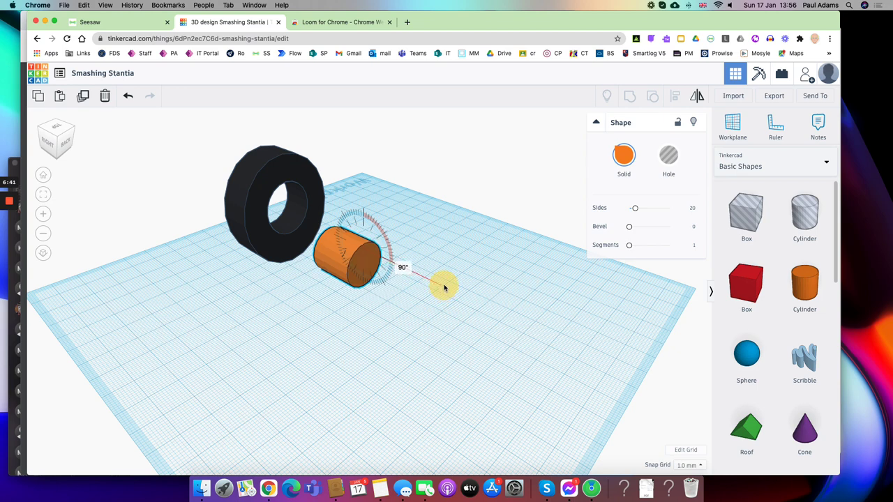
drag(445, 287, 444, 288)
click(270, 345)
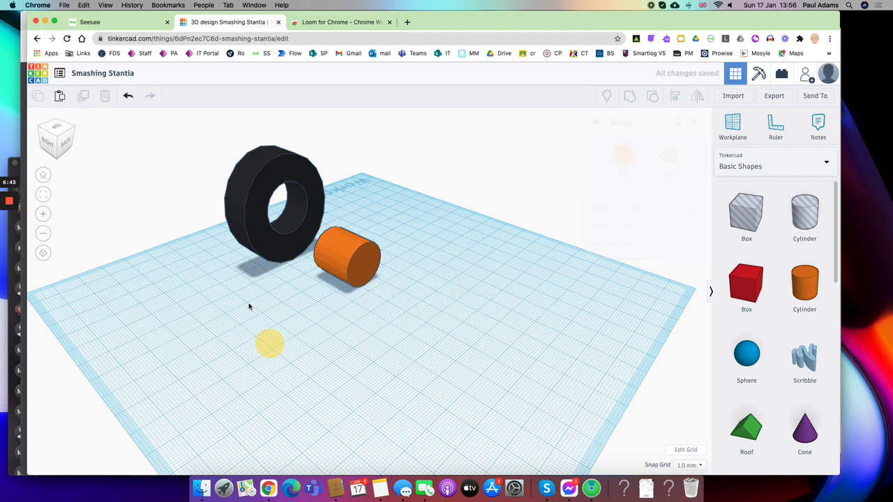
- Lift the cylinder to 13 and move it into the tyre's centre hole
click(272, 239)
click(350, 262)
drag(347, 217, 346, 194)
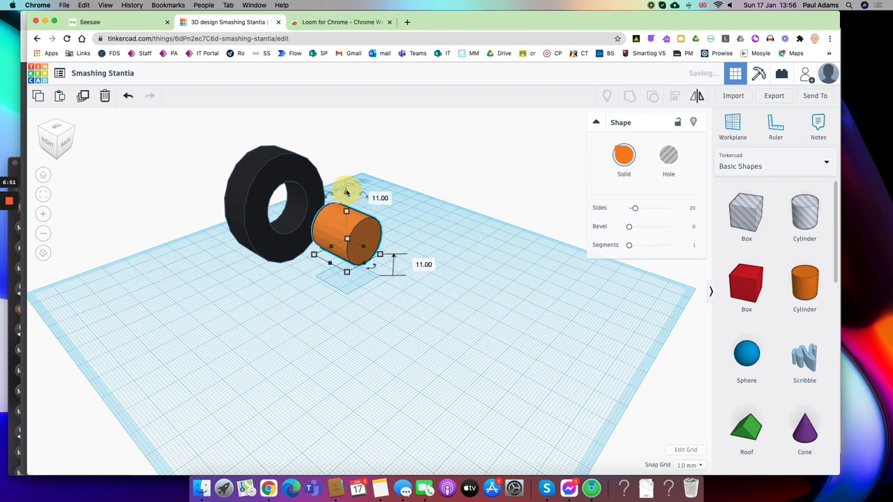
right_drag(444, 302, 338, 278)
drag(386, 233, 369, 231)
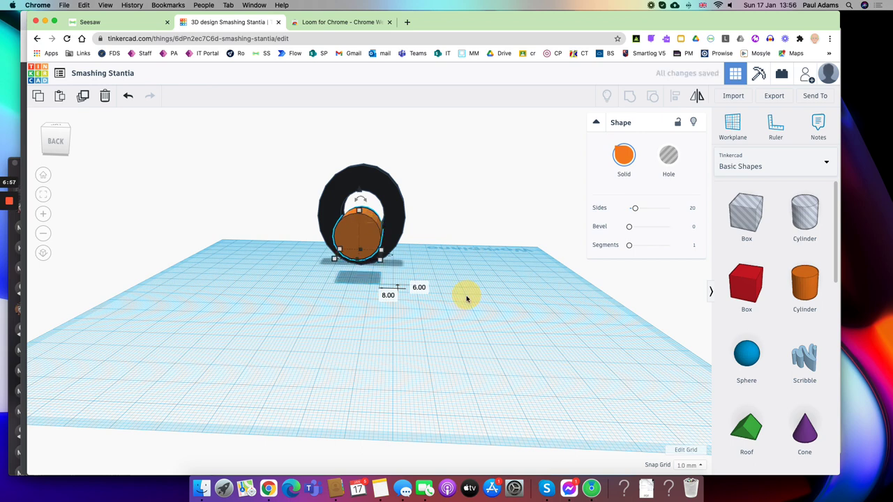
click(349, 240)
drag(360, 209, 359, 195)
click(223, 353)
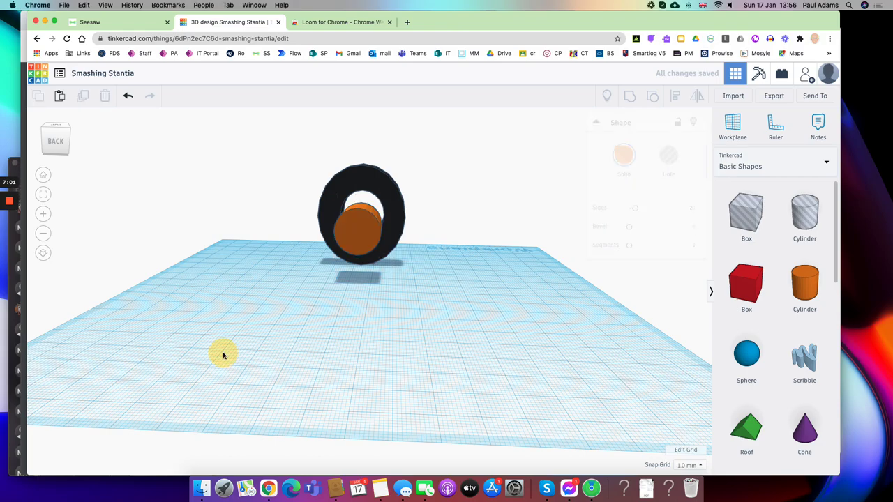
- Shrink the orange cylinder's footprint to 12 by 21
drag(205, 313, 242, 311)
right_drag(243, 315, 358, 361)
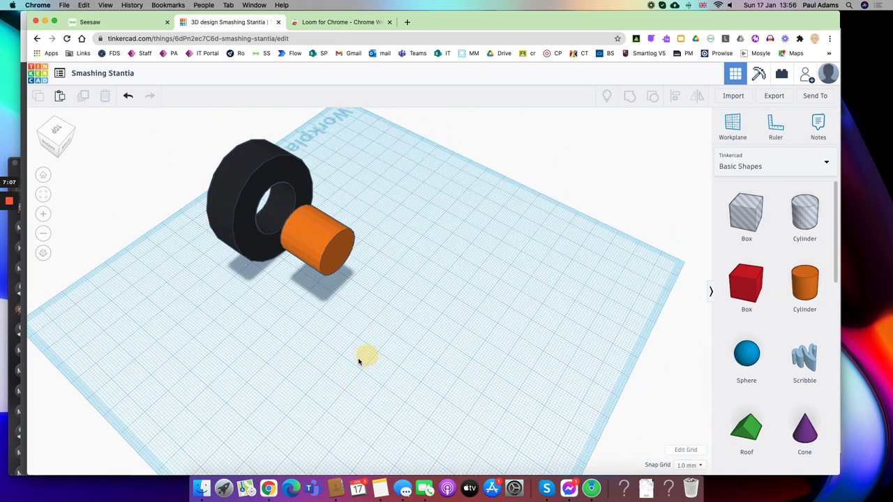
click(297, 247)
drag(321, 283, 305, 276)
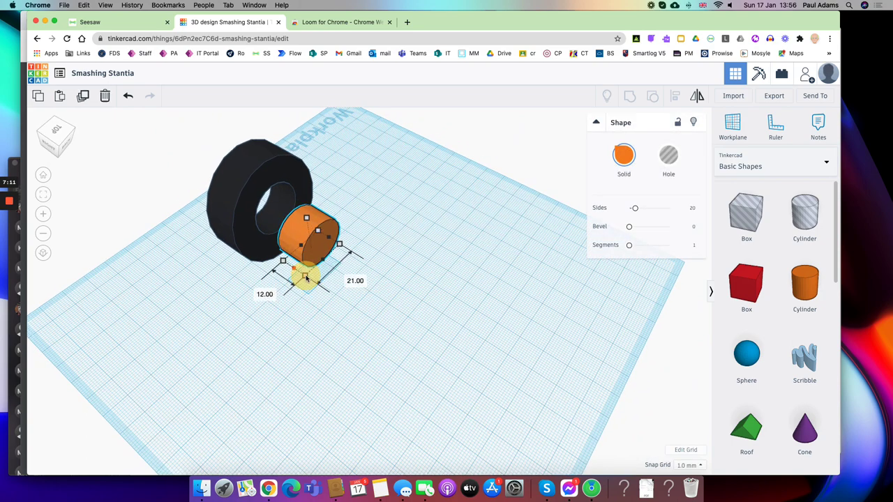
- Check the tyre's 14 width, then widen the orange cylinder from 12 to 14
click(246, 240)
mouse_move(248, 282)
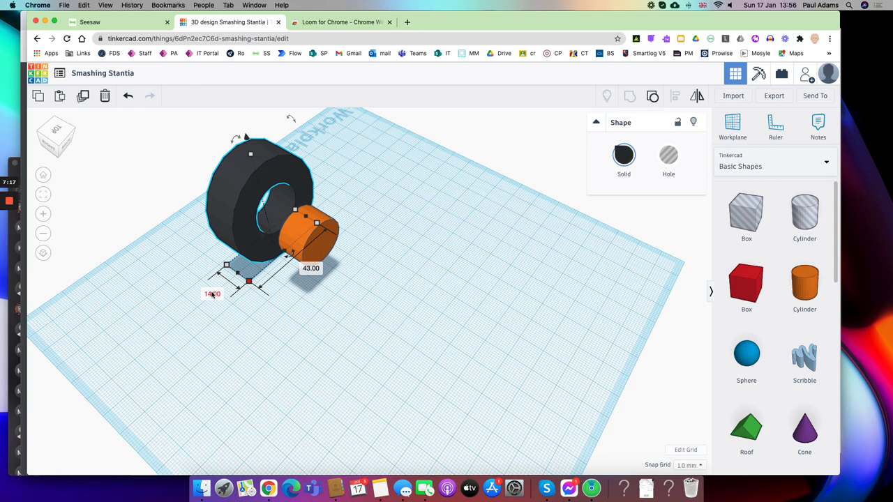
click(307, 254)
click(306, 278)
drag(310, 281, 311, 282)
click(418, 253)
right_drag(556, 217, 449, 186)
- Add a hole cylinder on its side, sized 11 deep and 10 high, raised 17 mm
drag(795, 216, 351, 289)
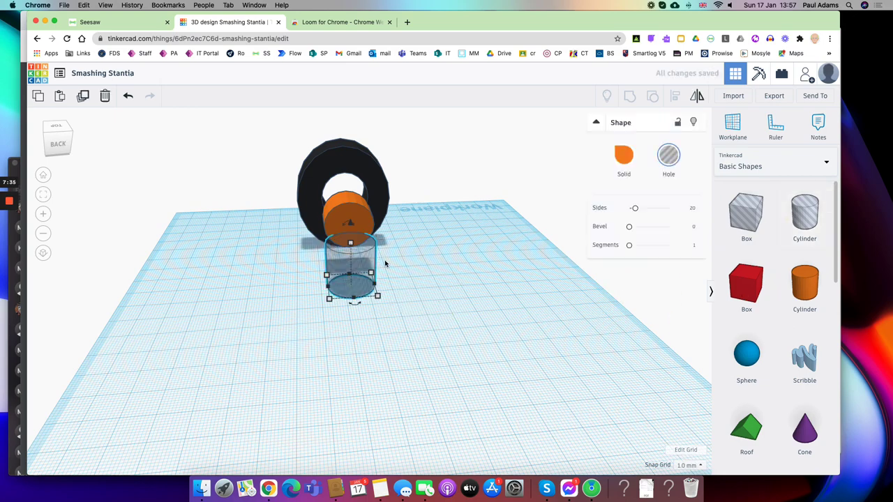
right_drag(288, 323, 427, 318)
drag(359, 235, 423, 278)
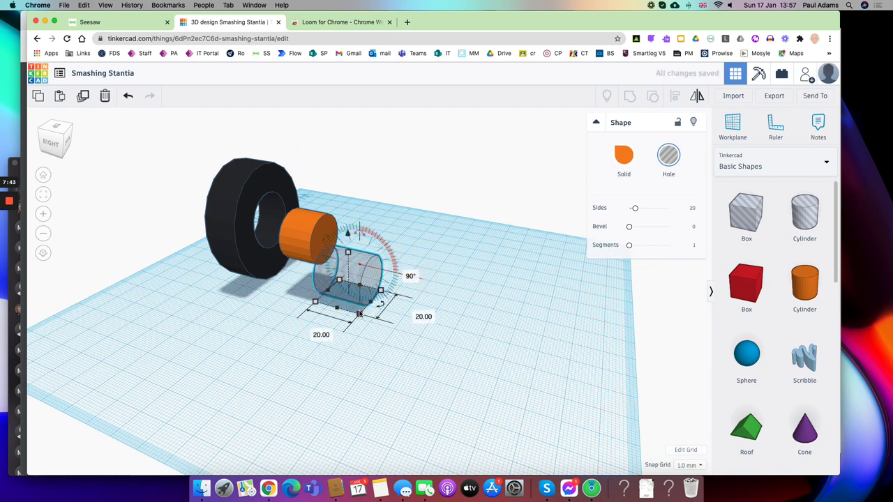
drag(359, 314, 370, 300)
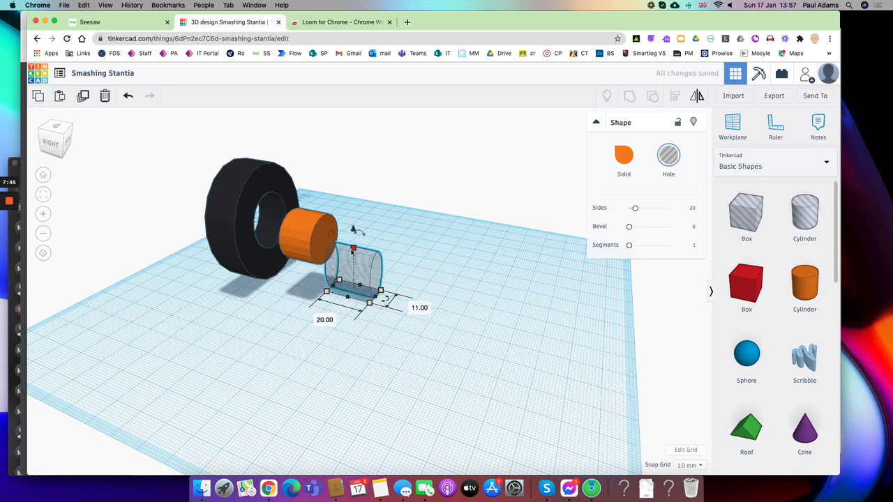
drag(353, 250, 352, 266)
right_drag(351, 267, 269, 244)
drag(364, 265, 355, 244)
- Position the hole over the orange hub and group the two shapes
right_drag(305, 297, 383, 331)
drag(357, 260, 342, 244)
right_drag(394, 258, 377, 321)
drag(391, 320, 285, 222)
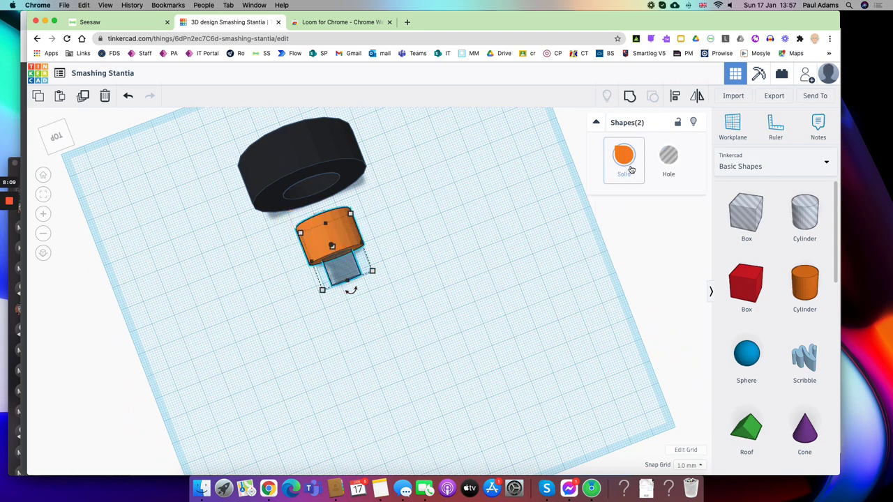
click(631, 105)
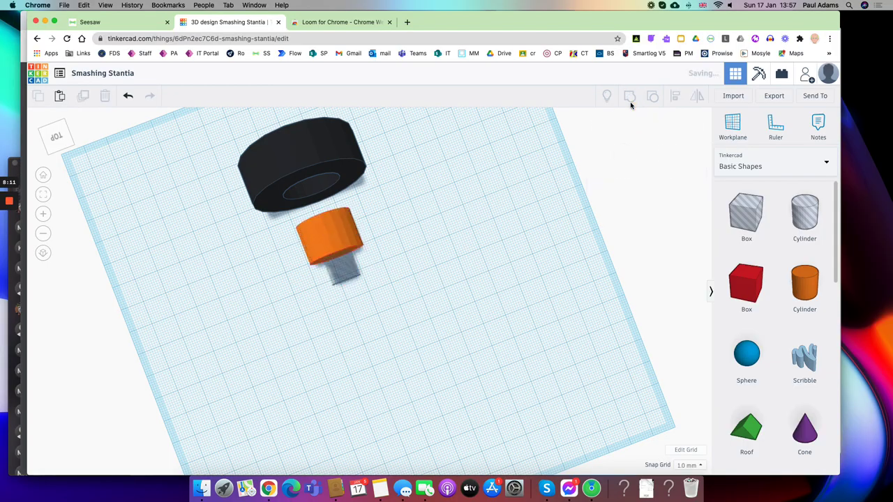
click(484, 300)
right_drag(391, 353, 492, 298)
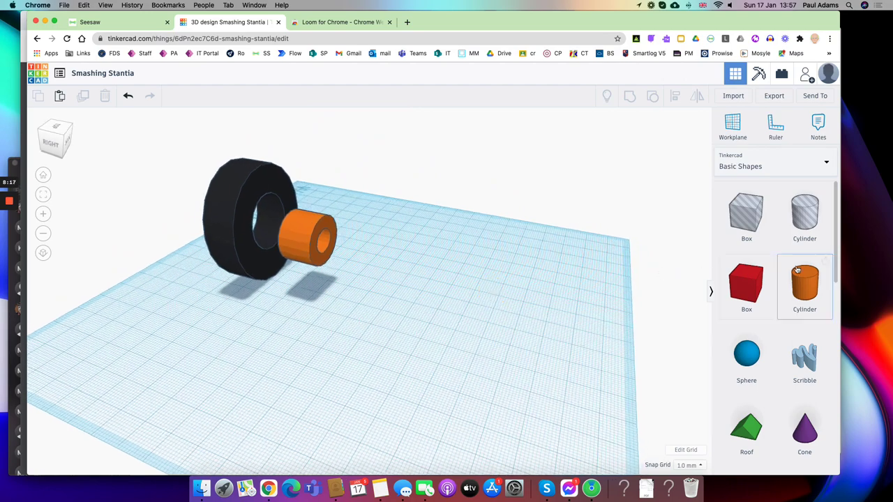
- Add a cylinder, rotate it 90° and stretch it into a rod about 63 mm long
drag(802, 299, 434, 315)
drag(453, 248, 538, 249)
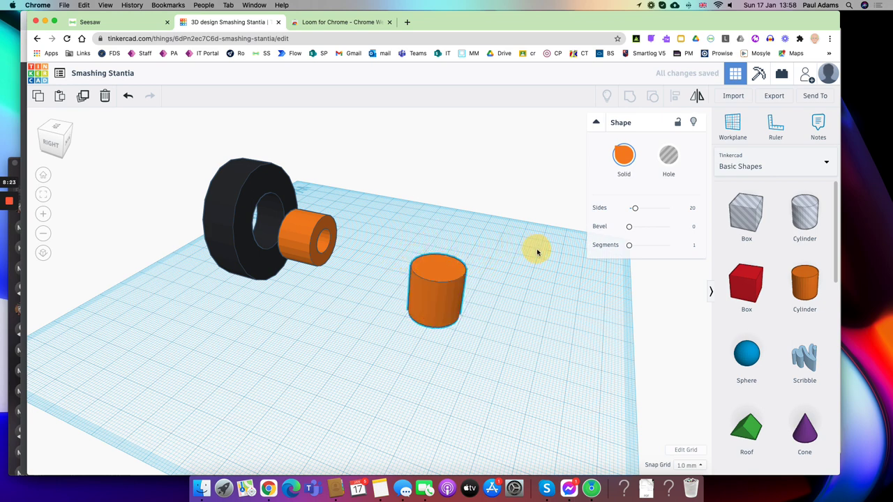
click(447, 273)
drag(447, 247, 514, 293)
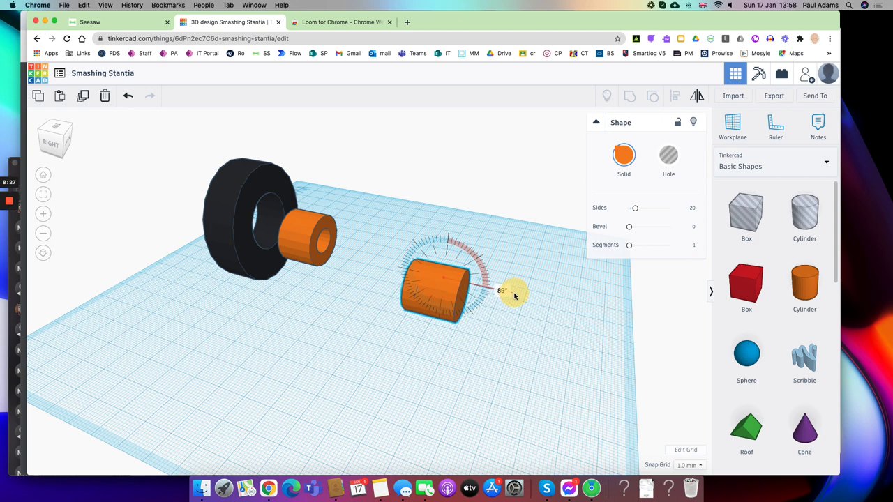
drag(515, 296, 515, 297)
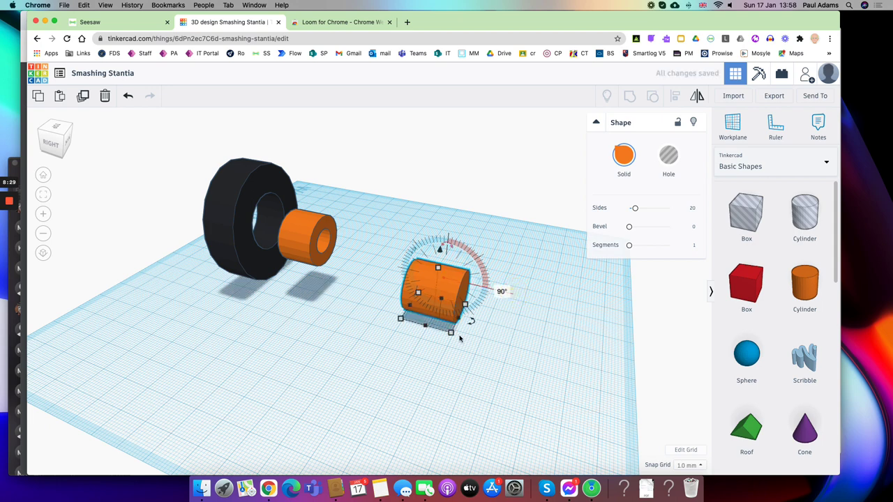
drag(451, 334, 596, 360)
- Thin the rod to about 3–5 mm and lift it to wheel-centre height
right_drag(528, 423, 362, 370)
drag(367, 252, 372, 300)
drag(383, 335, 354, 339)
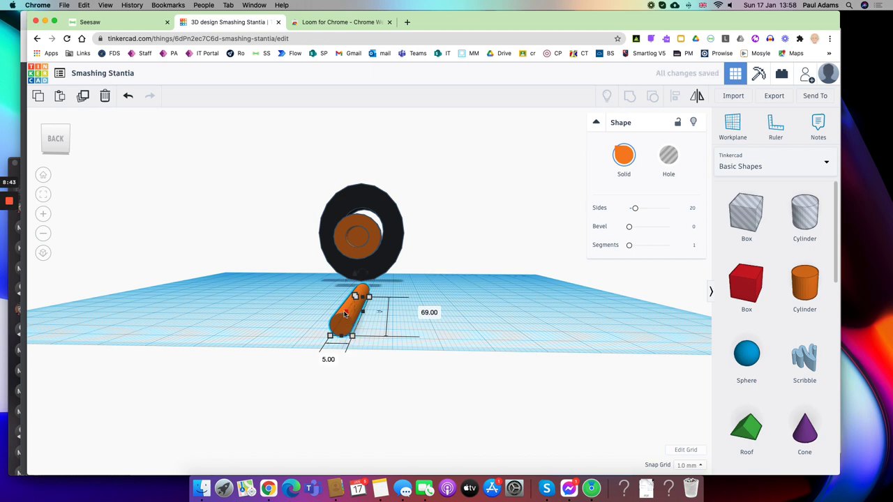
drag(354, 301, 355, 307)
click(459, 307)
click(340, 317)
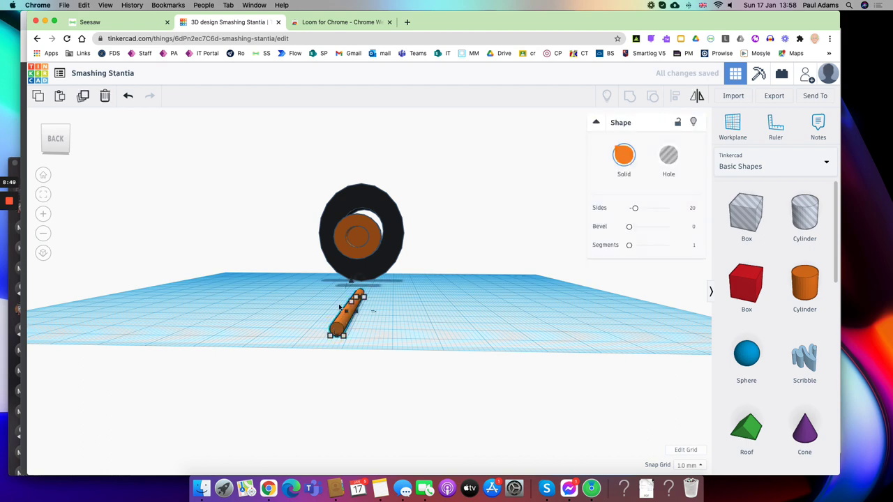
drag(352, 283, 322, 214)
click(259, 318)
mouse_move(258, 319)
right_down()
mouse_move(360, 347)
mouse_move(395, 347)
mouse_move(342, 311)
mouse_move(395, 328)
mouse_move(615, 336)
mouse_move(629, 325)
mouse_move(484, 374)
mouse_move(341, 367)
mouse_move(349, 352)
right_up()
- Move the rod toward the wheel and colour it grey
click(481, 323)
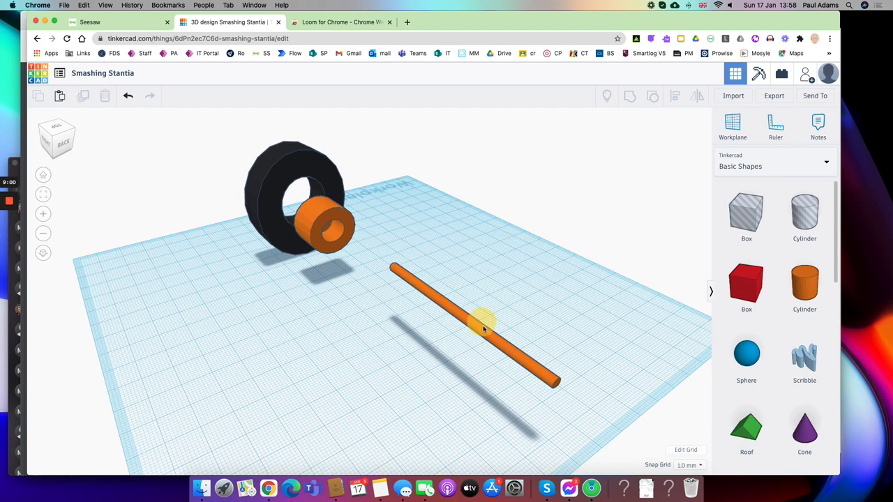
drag(498, 342, 444, 321)
click(274, 341)
click(447, 321)
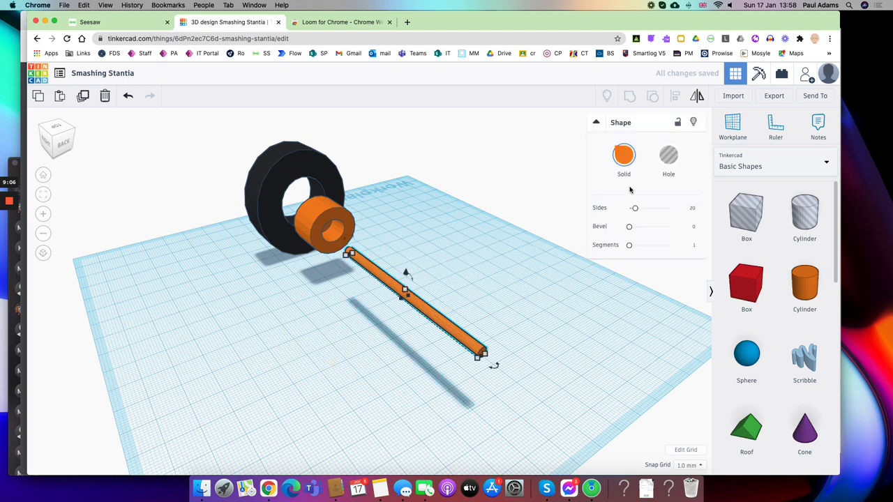
click(628, 161)
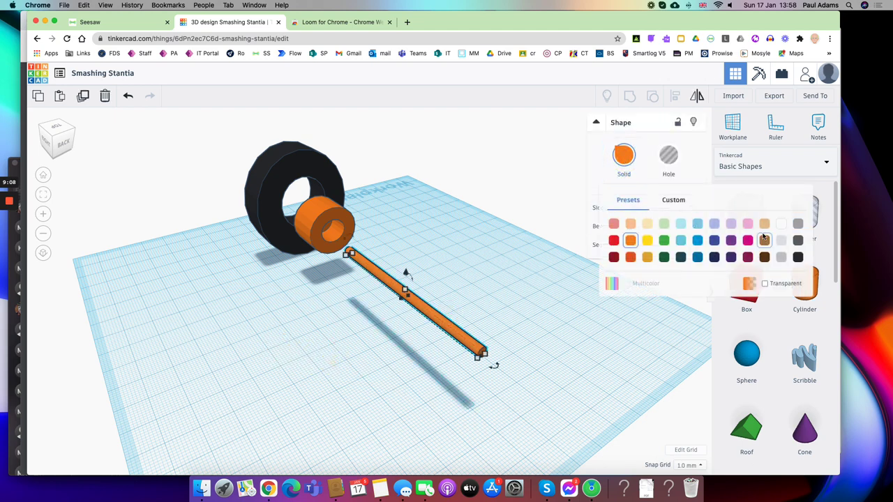
click(798, 224)
- Colour the hub yellow with Multicolor ticked, and nudge the grey rod toward it
click(314, 231)
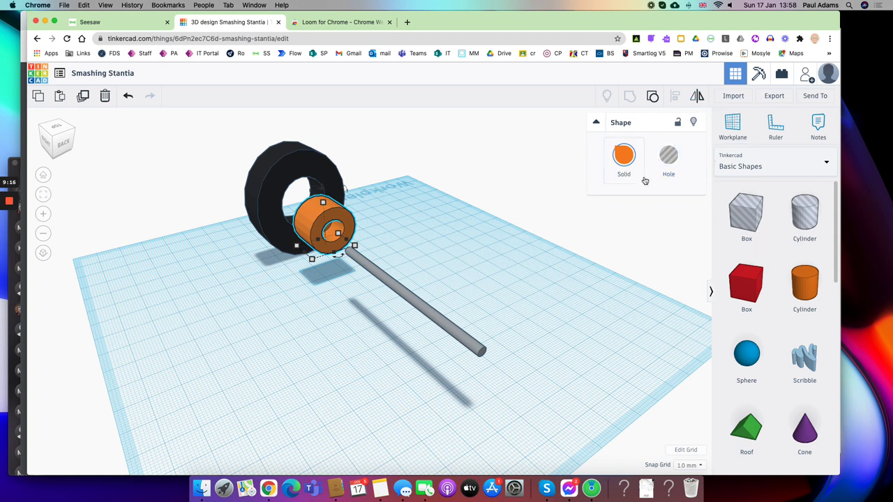
click(624, 156)
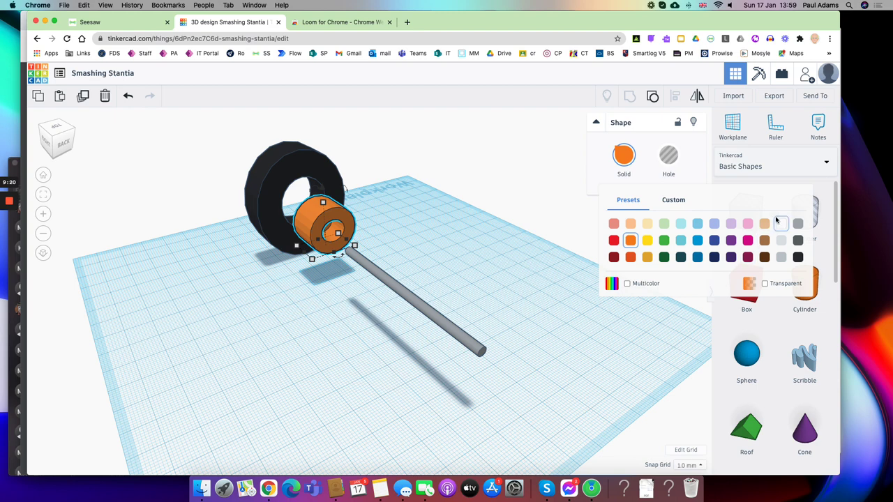
click(626, 284)
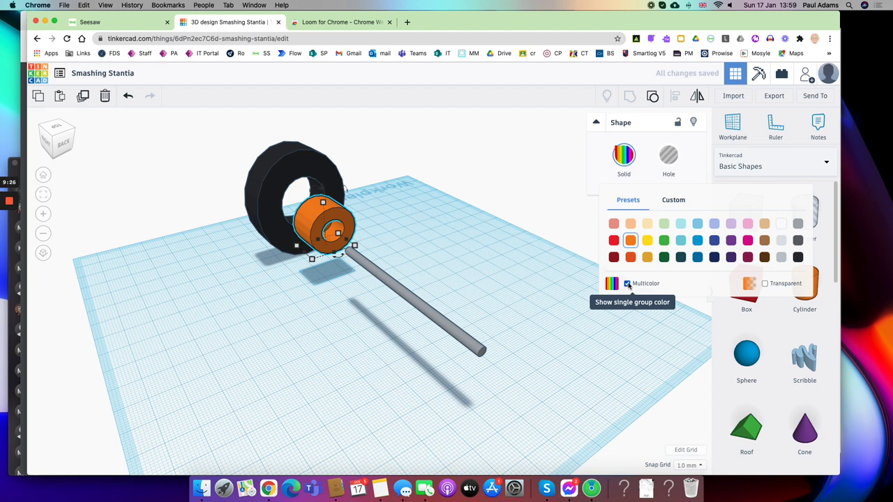
click(647, 242)
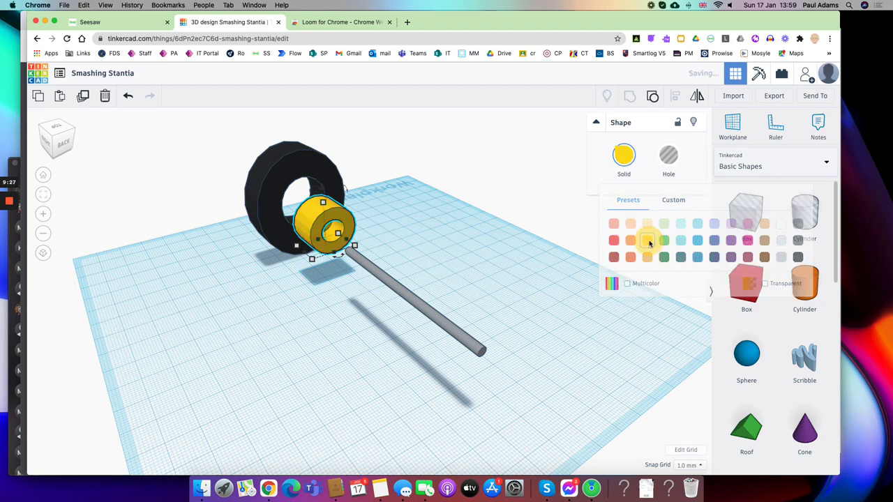
click(256, 395)
drag(404, 299, 392, 290)
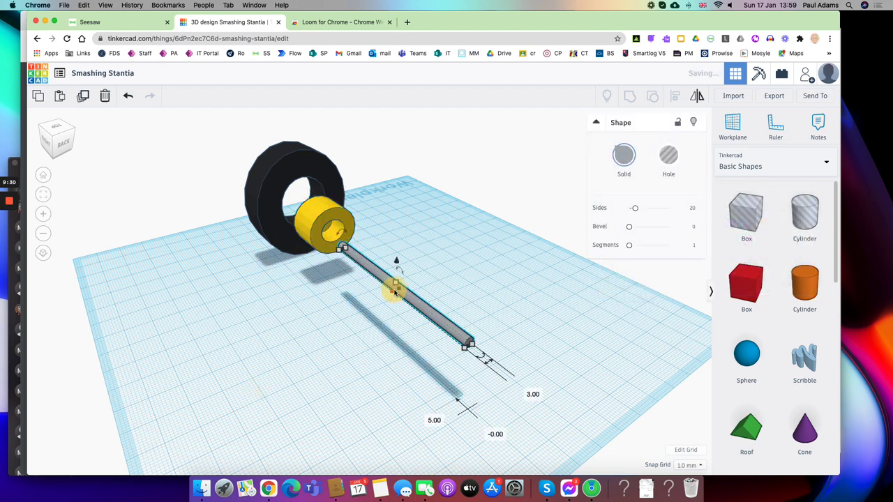
drag(376, 370, 342, 366)
- From a front view, align the grey rod with the wheel centre
right_drag(342, 367, 266, 337)
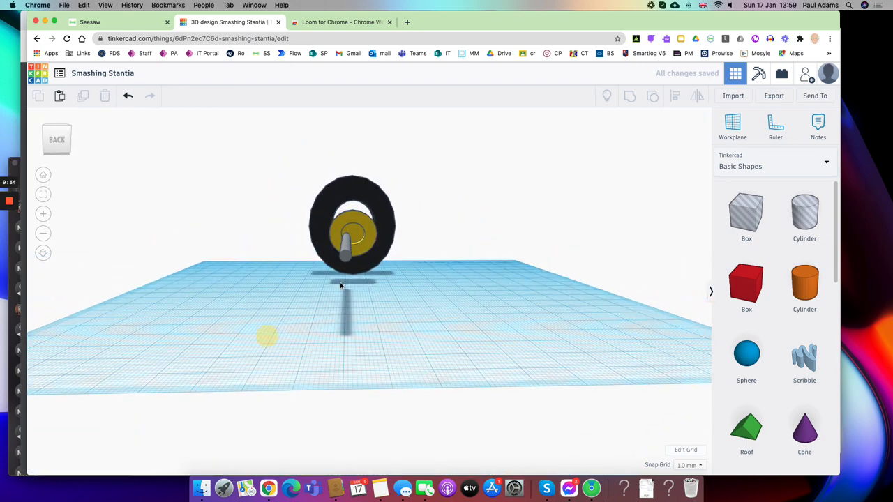
click(347, 260)
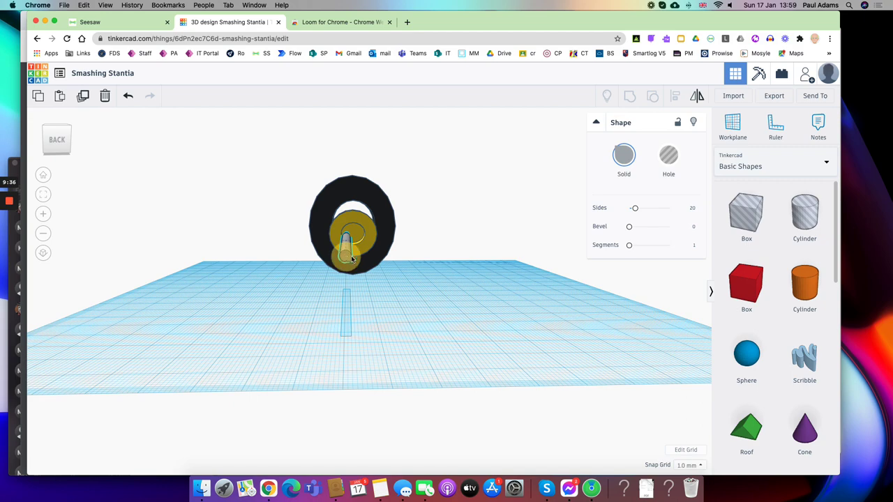
drag(346, 261, 355, 253)
click(301, 270)
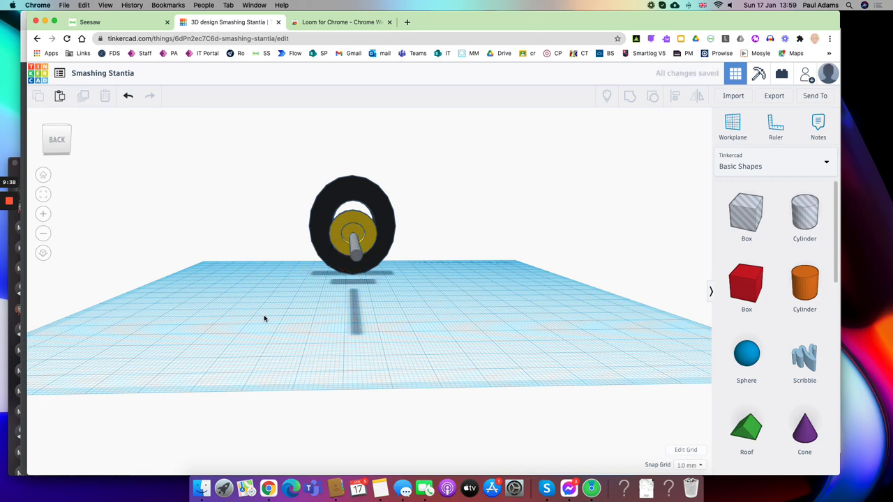
right_drag(263, 316, 347, 323)
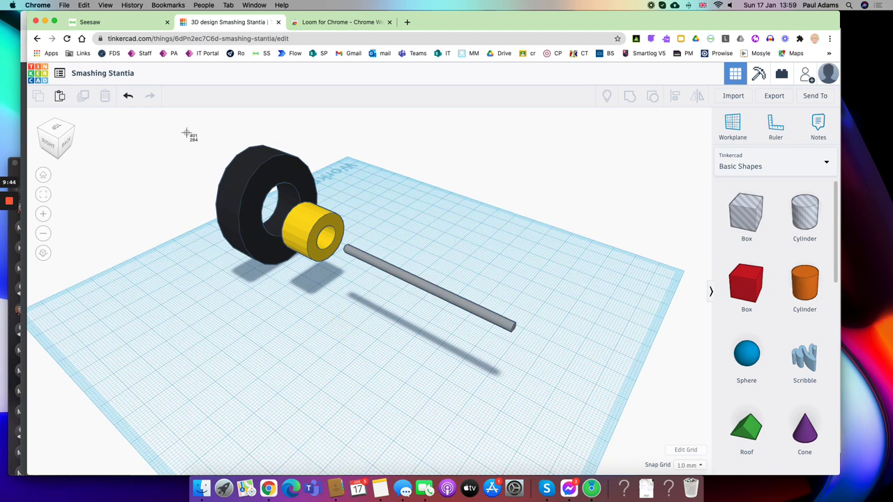
- Select the tyre, hub and rod together, review them from the opposite side, then go to Seesaw
drag(185, 129, 538, 384)
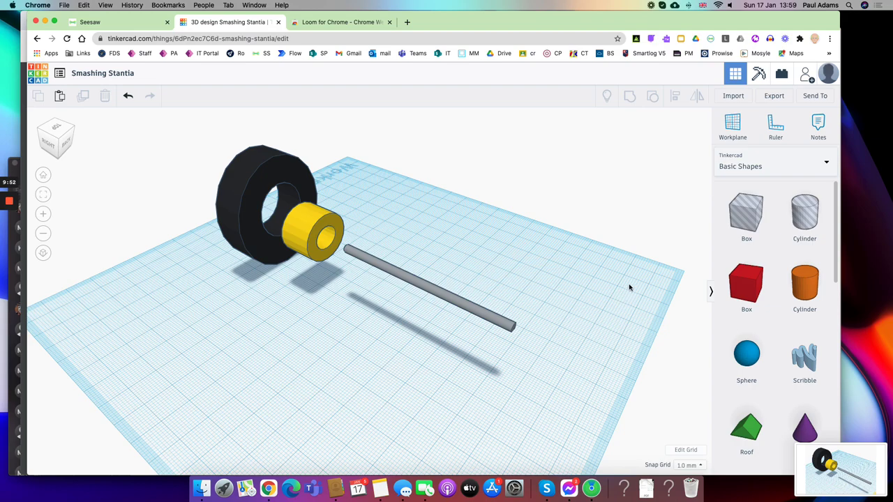
right_drag(593, 310, 325, 271)
drag(170, 144, 586, 337)
click(120, 26)
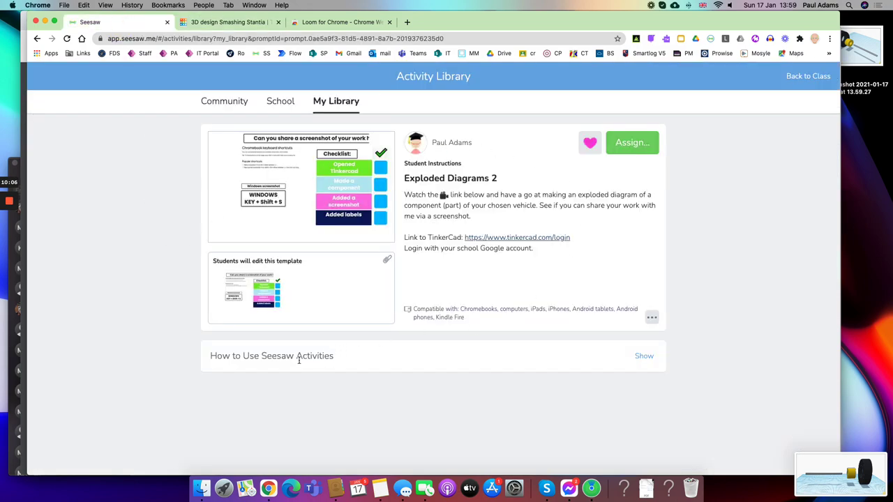
- Preview the 'Students will edit this template' screenshot checklist, then close the preview
click(256, 306)
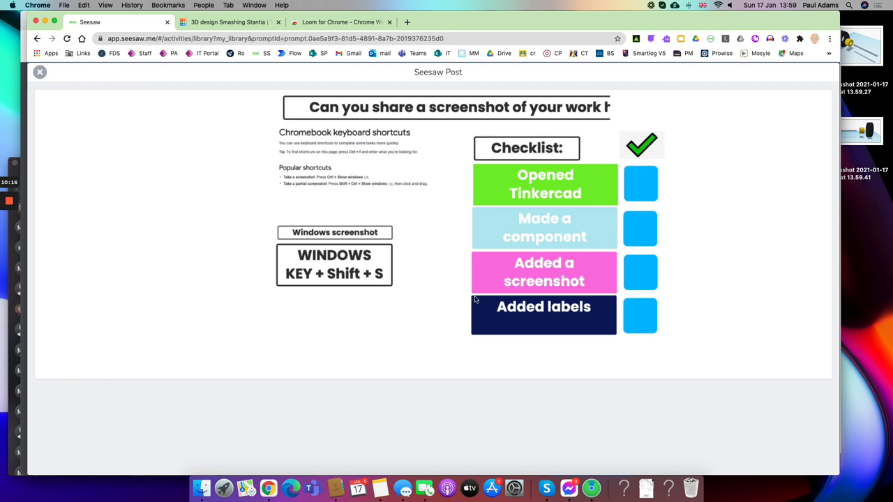
click(40, 72)
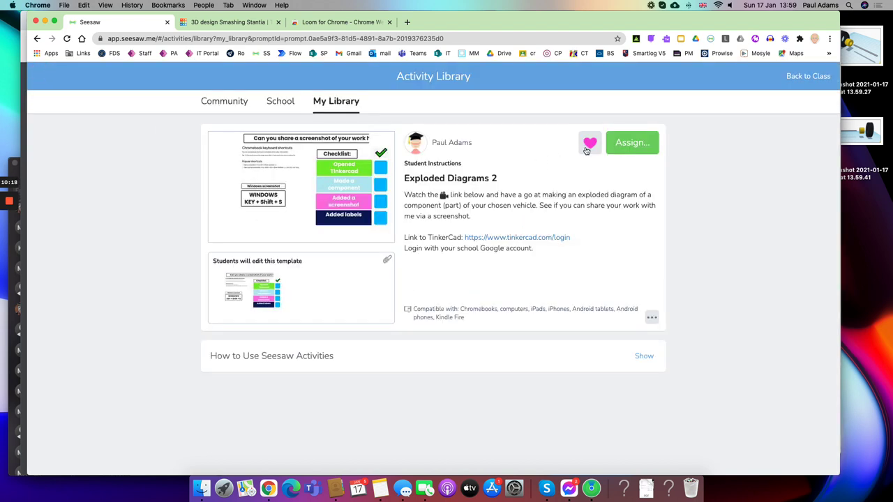